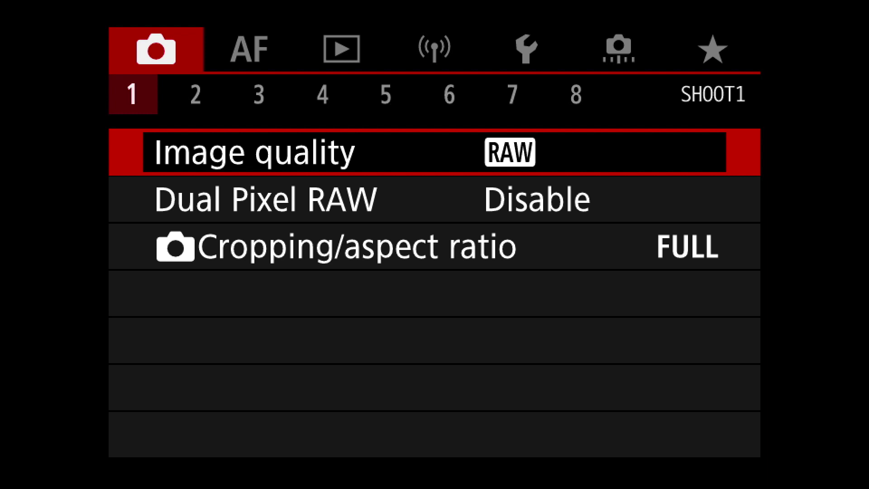
Step: Try L-fine JPEG and CRAW, then keep image quality RAW-only with uncompressed RAW
key(Return)
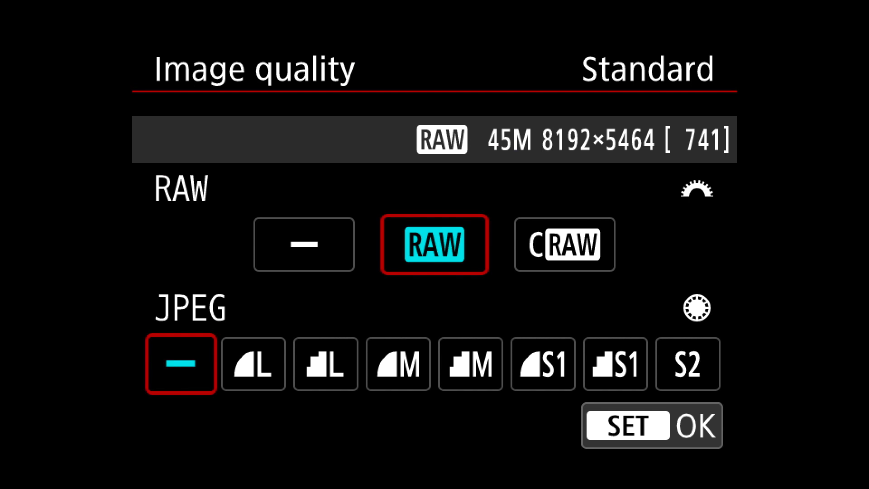
key(Right)
key(Left)
key(Right)
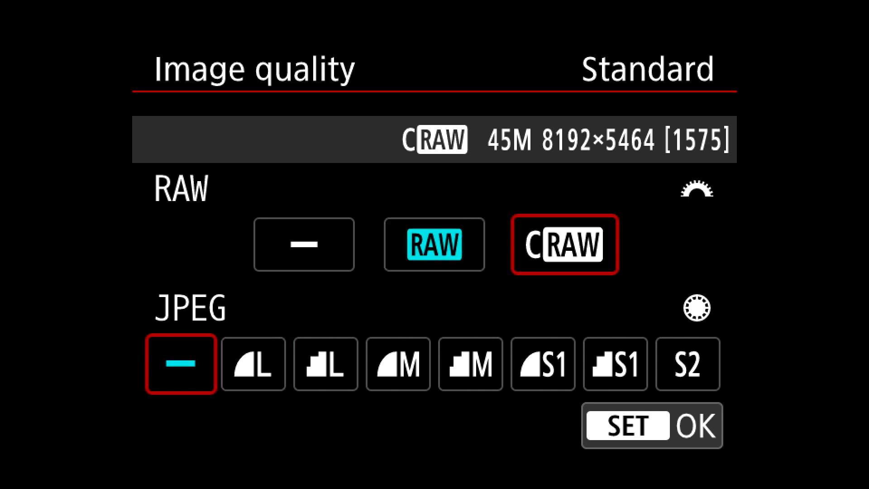
key(Left)
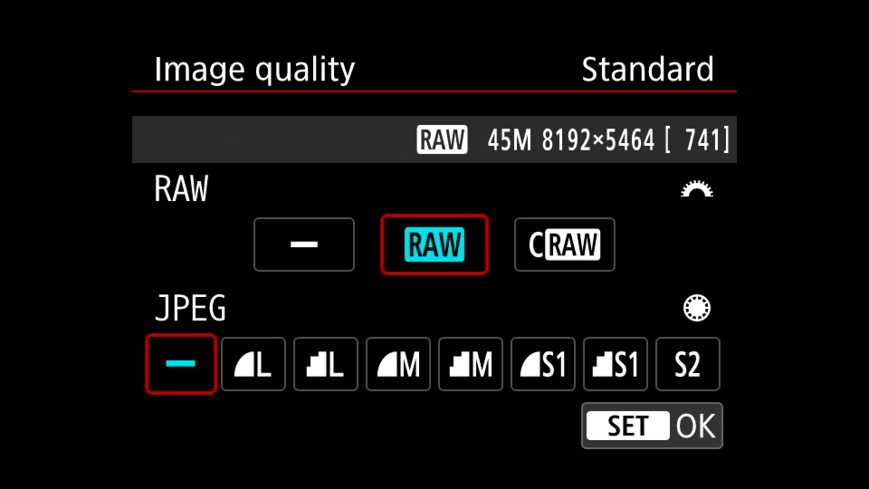
key(Return)
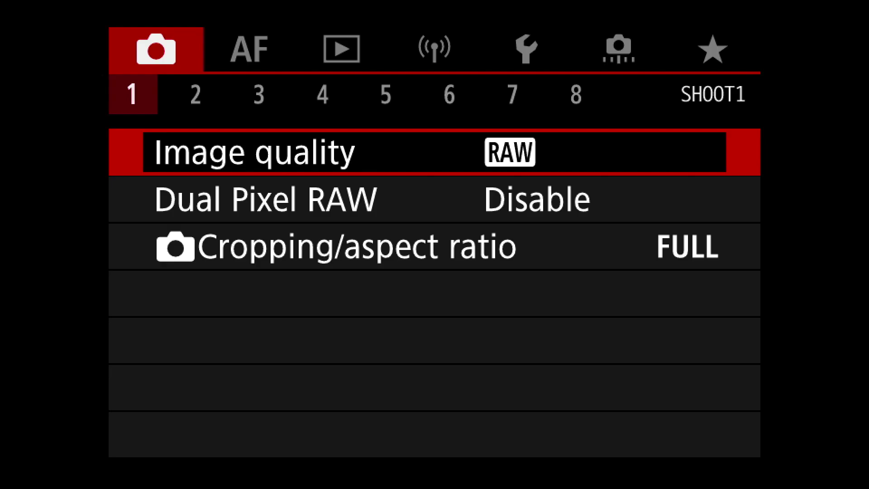
Step: On SHOOT2, keep the ISO speed range at L(50) to 51200 after trying minimum 100
key(Right)
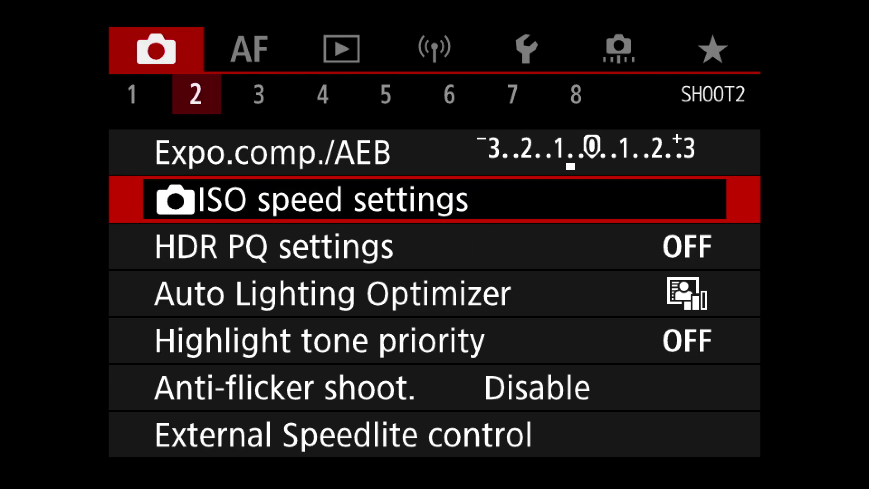
key(Return)
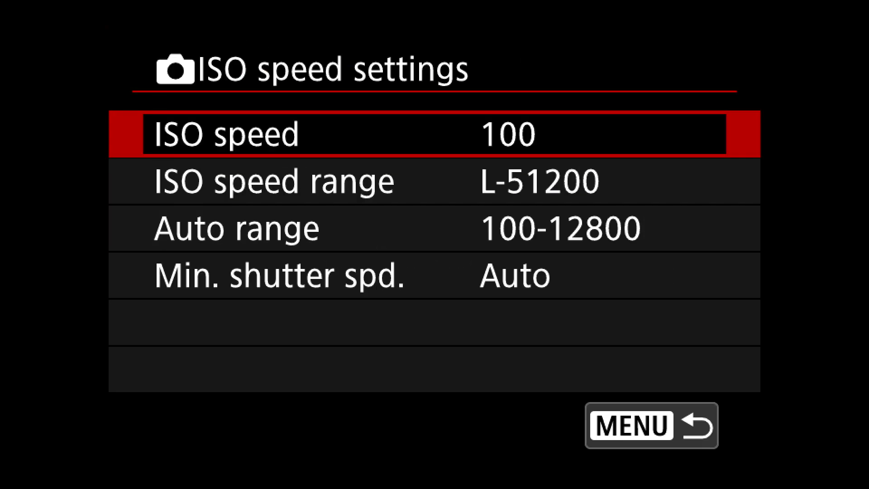
key(Down)
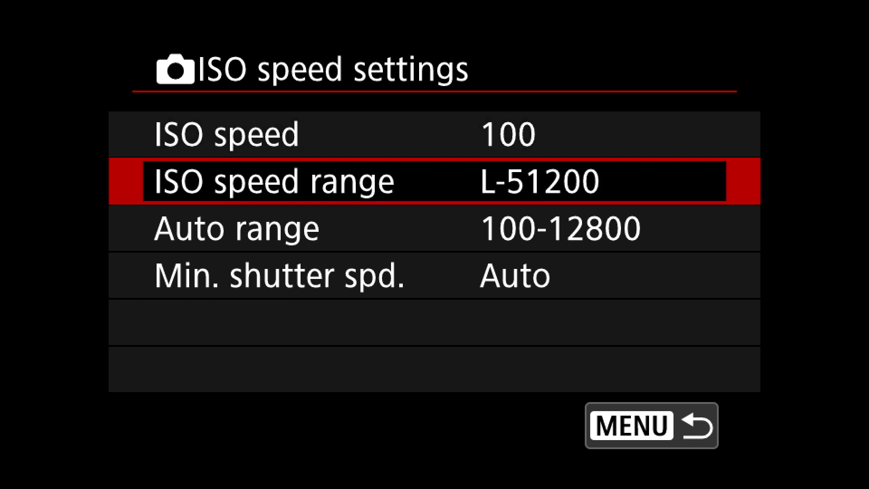
key(Return)
key(Left)
key(Right)
key(Return)
key(Up)
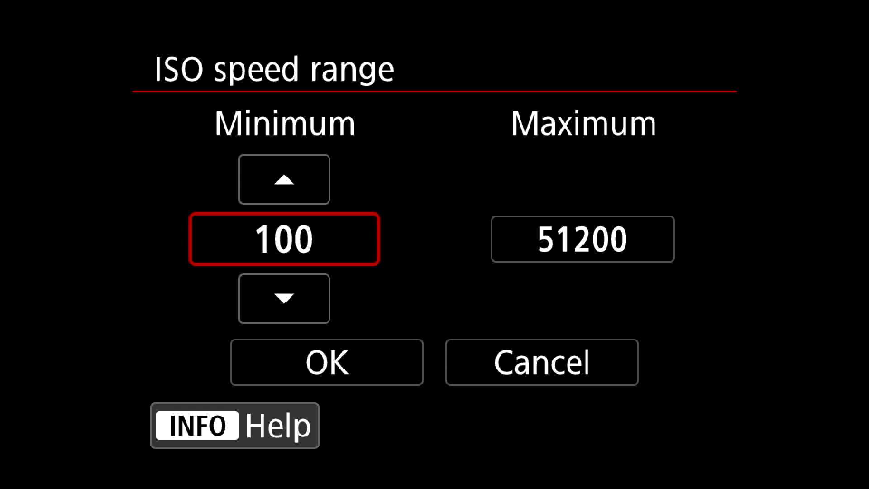
key(Down)
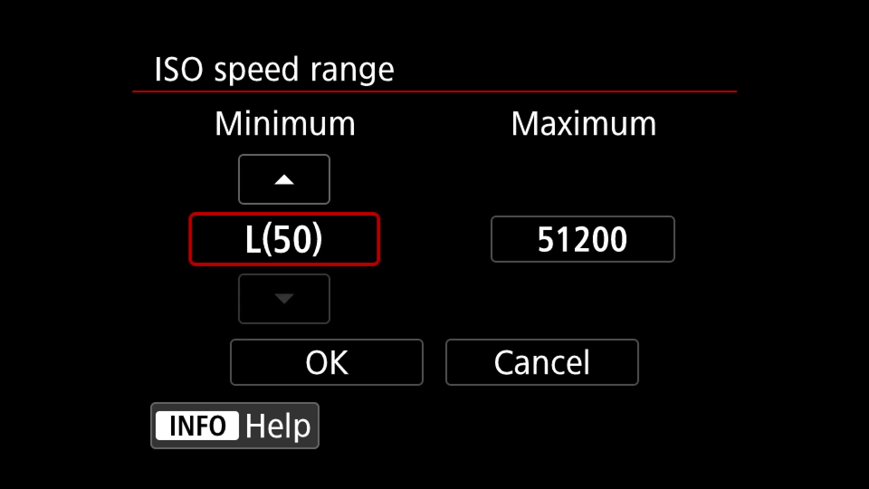
key(Return)
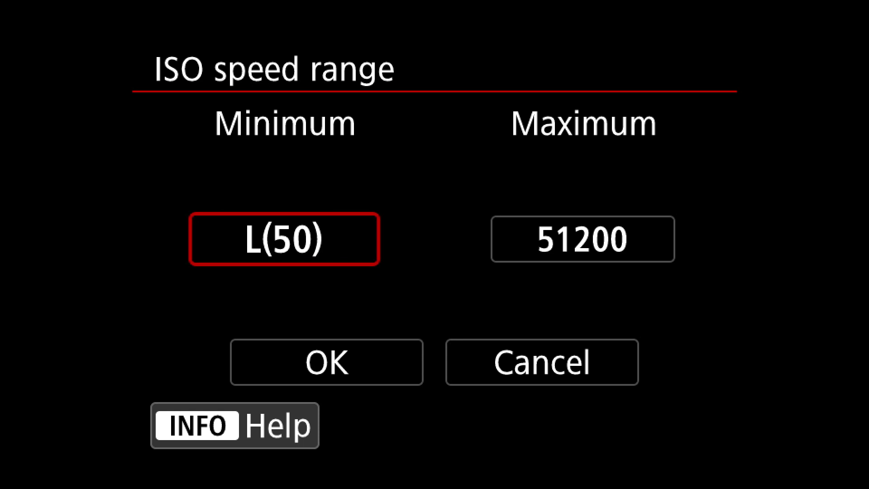
key(Right)
key(Right)
key(Return)
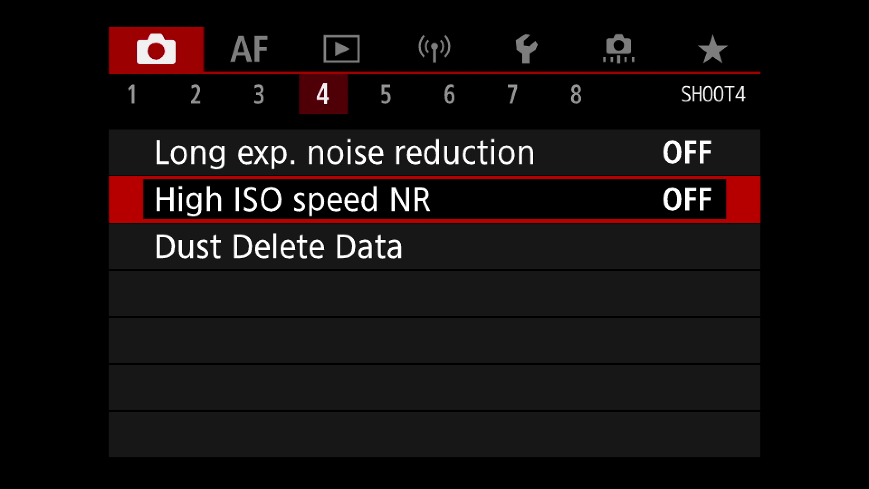
Step: Review SHOOT6 Shutter mode and confirm Elec. 1st-curtain, then move on to SHOOT7
key(Right)
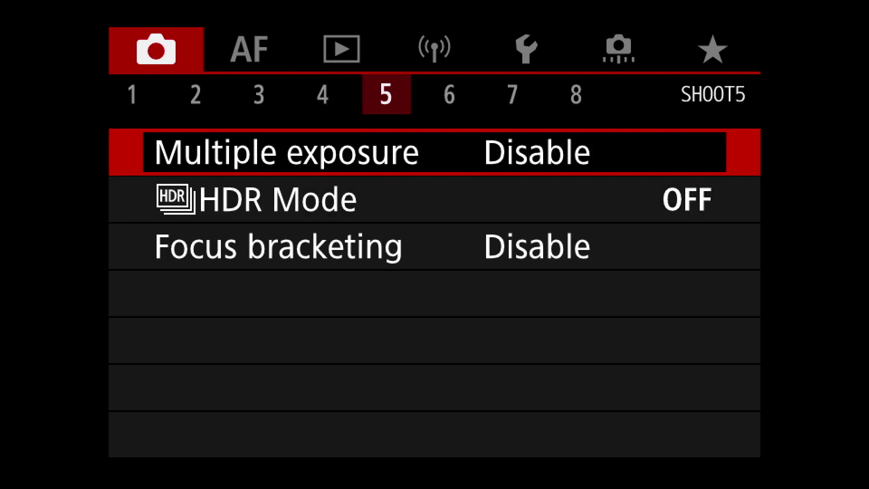
key(Right)
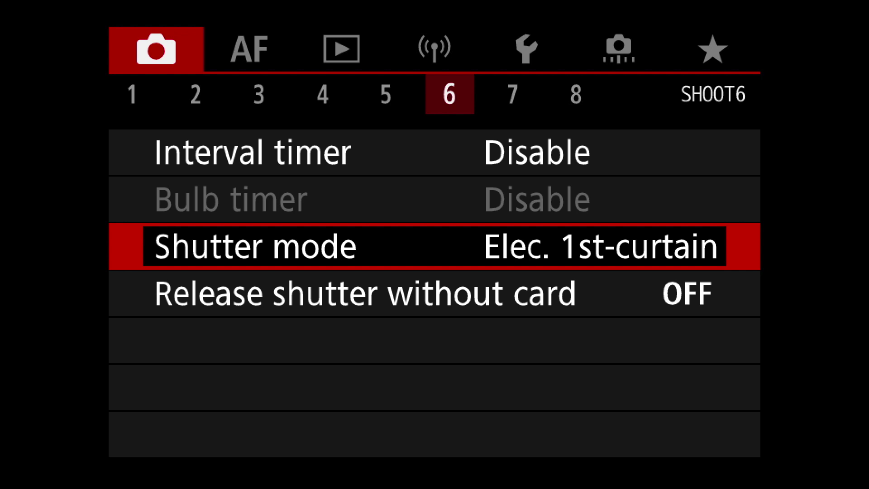
key(Return)
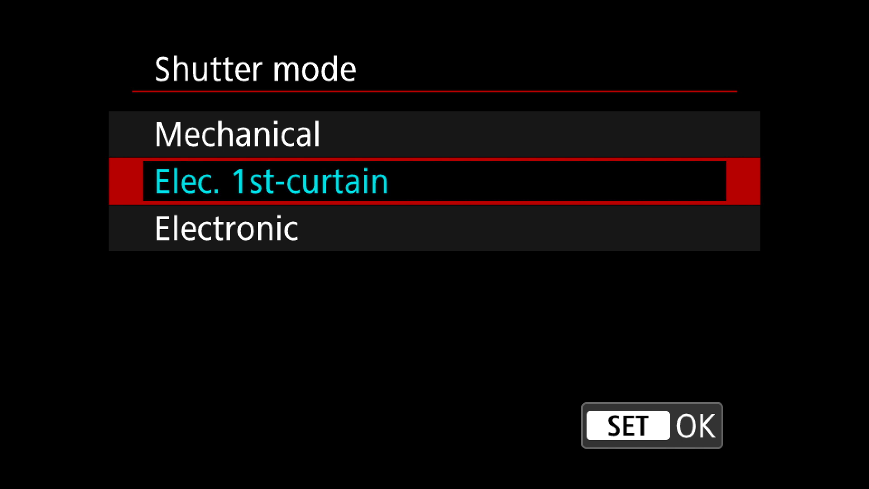
key(Return)
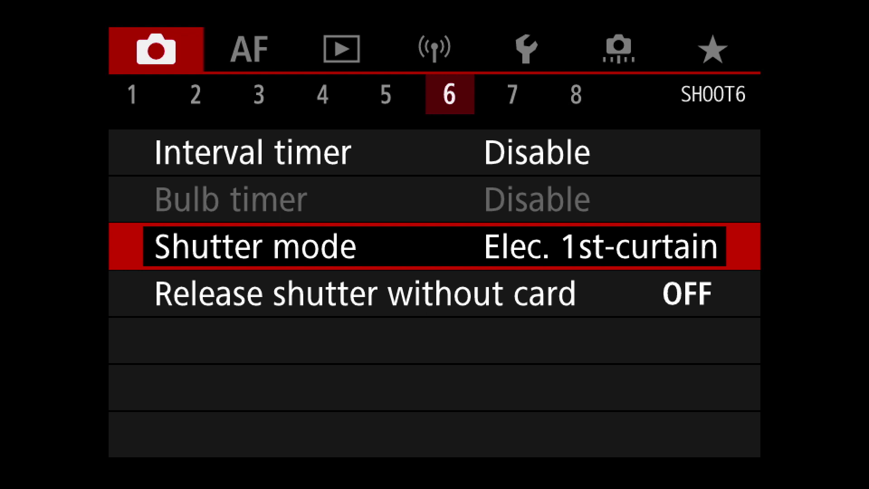
key(Right)
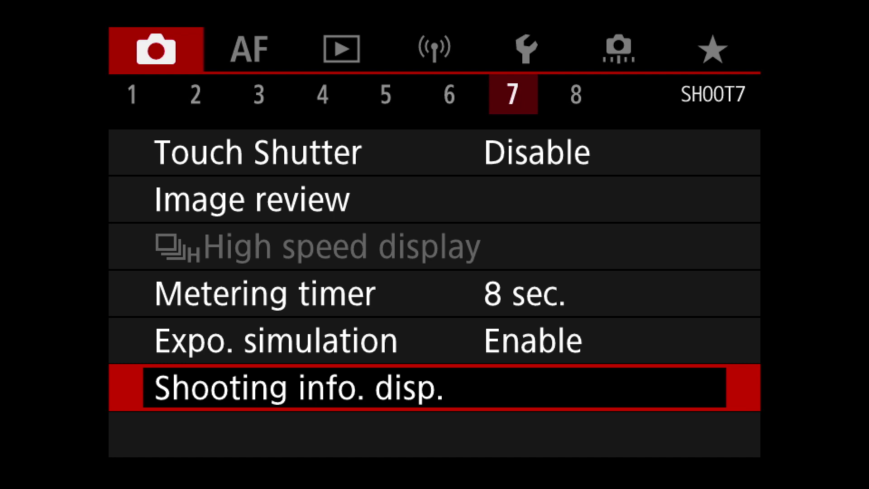
key(Up)
key(Up)
key(Up)
key(Up)
key(Return)
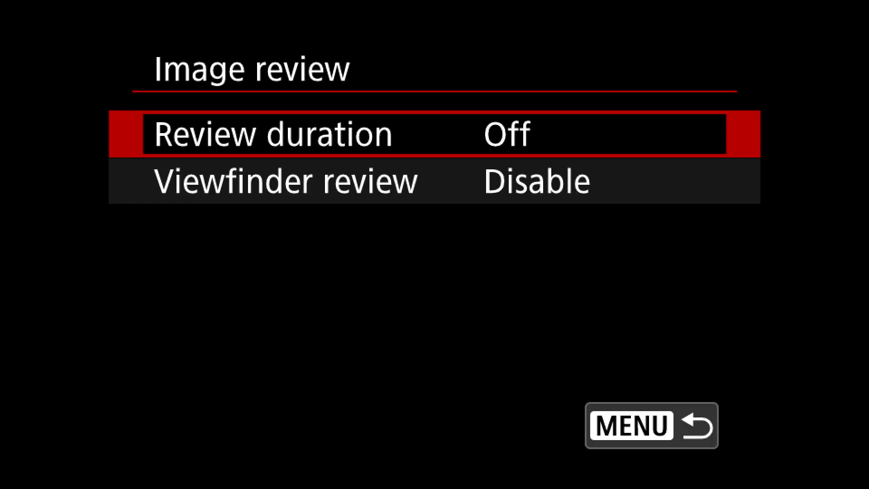
key(Return)
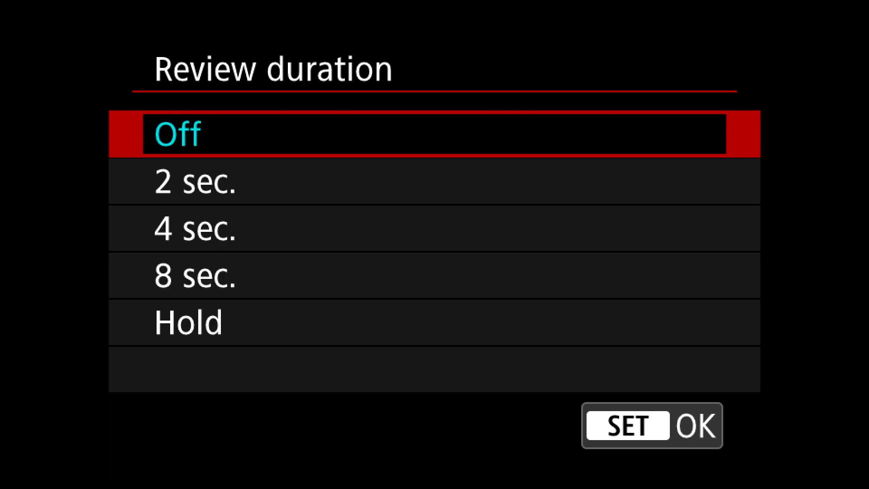
key(Return)
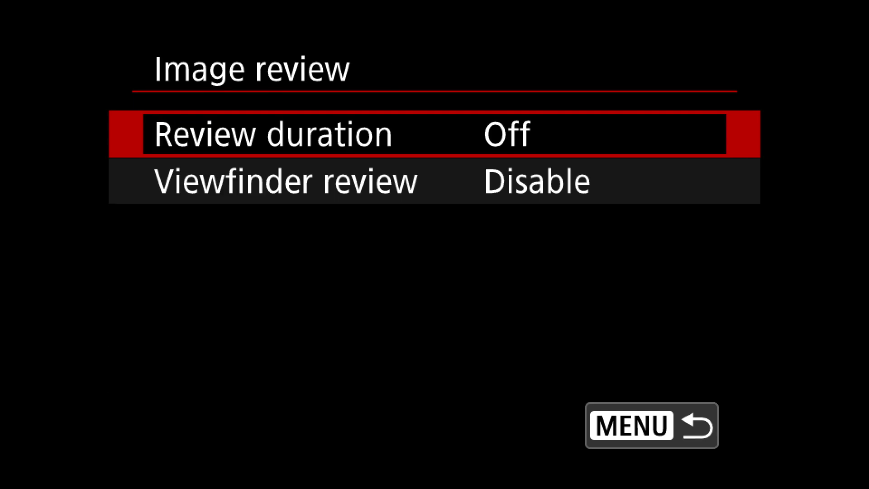
key(Escape)
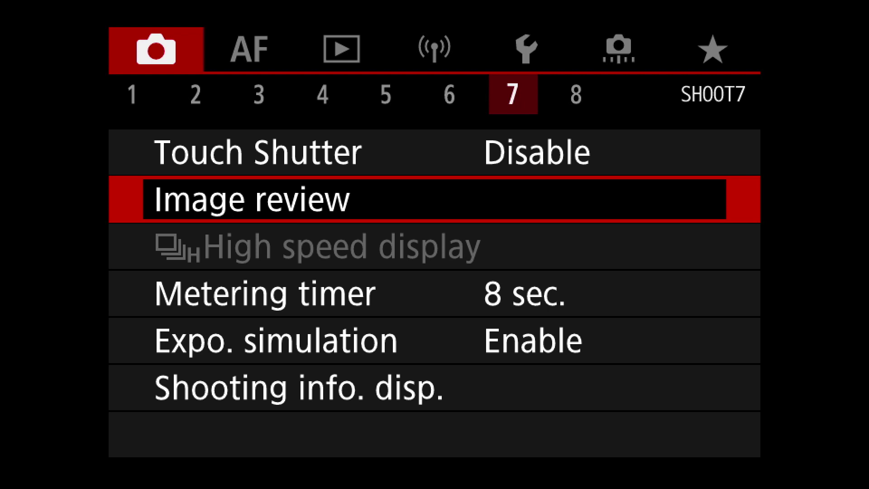
Step: Keep Expo. simulation set to Enable after browsing the During and Disable options
key(Down)
key(Down)
key(Down)
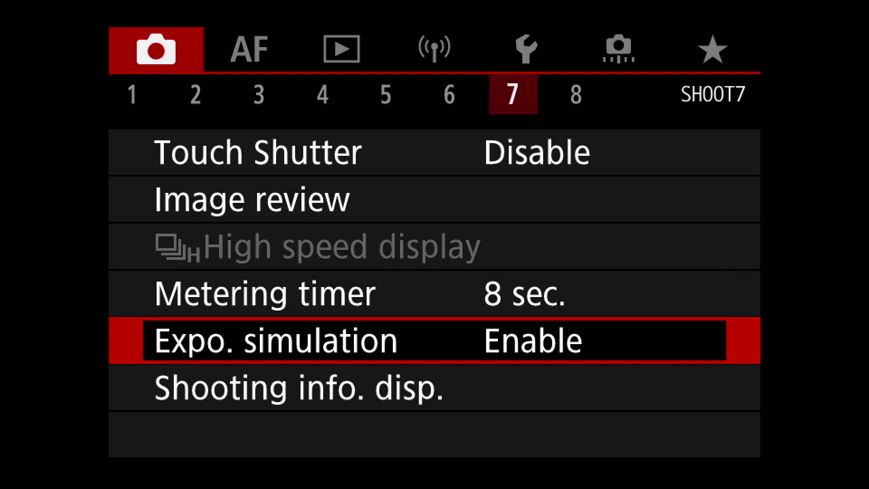
key(Return)
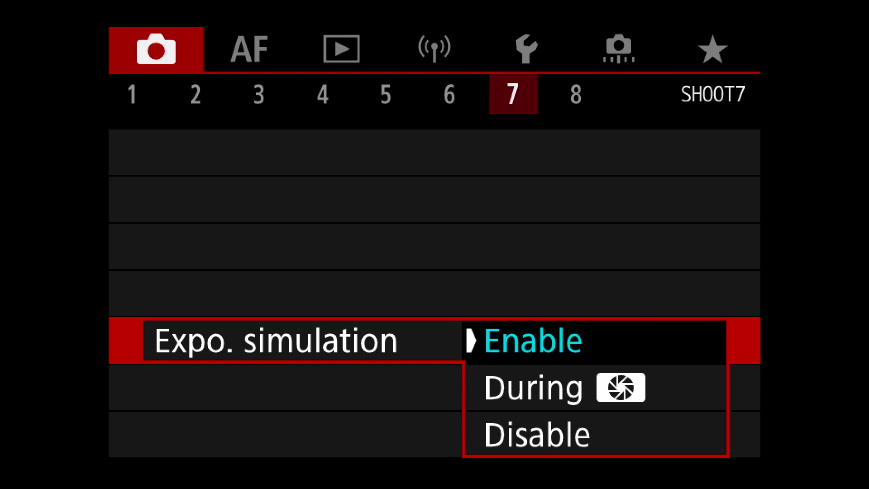
key(Return)
key(Return)
key(Down)
key(Down)
key(Up)
key(Up)
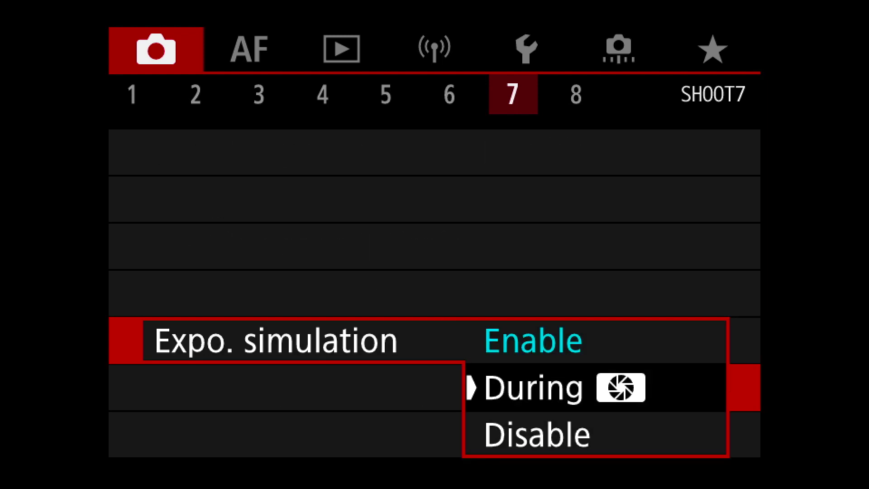
key(Return)
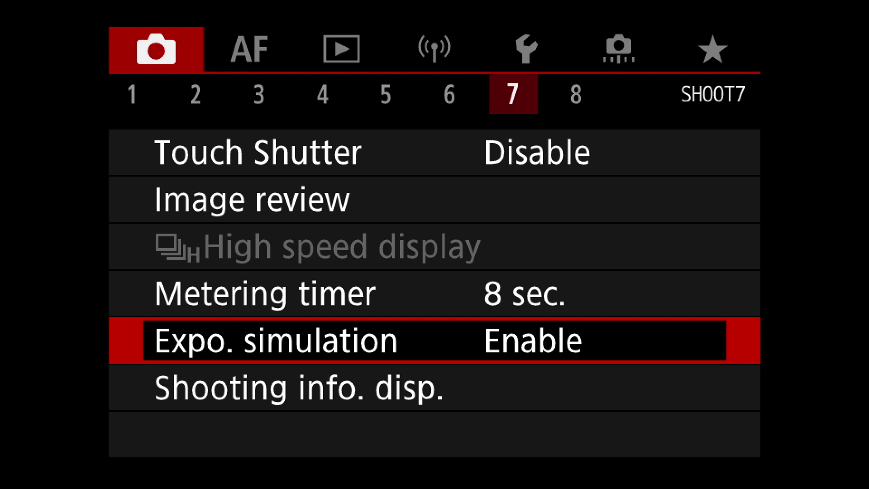
Step: Bring up the Shooting info. disp. settings
key(Down)
key(Up)
key(Down)
key(Return)
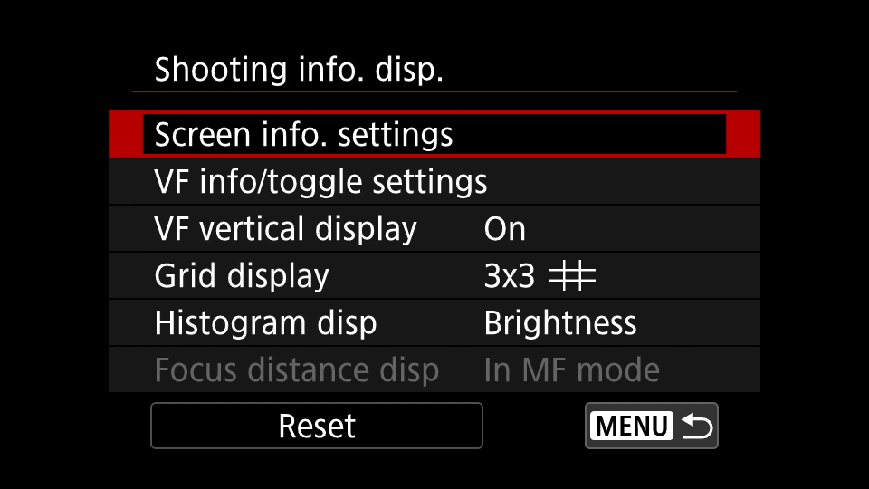
Step: Preview screen info layouts 2, 3 and 4, keeping layouts 3 and 4
key(Return)
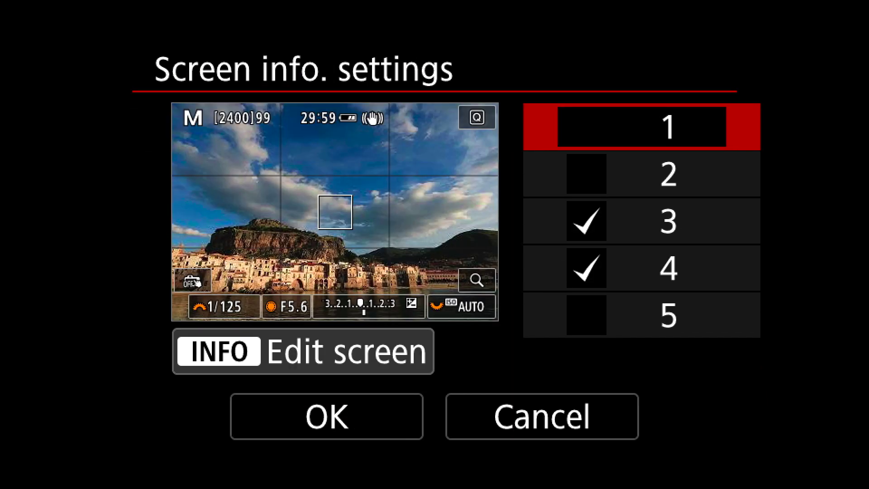
key(Down)
key(Down)
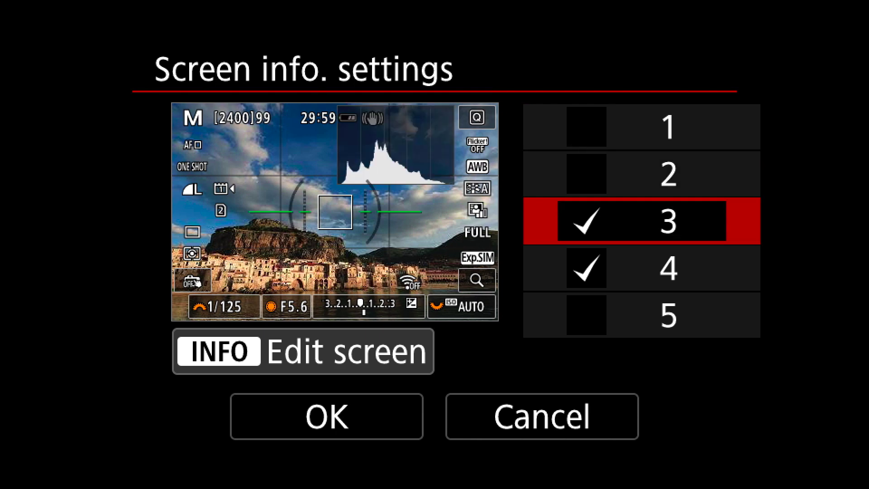
key(Up)
key(Down)
key(Down)
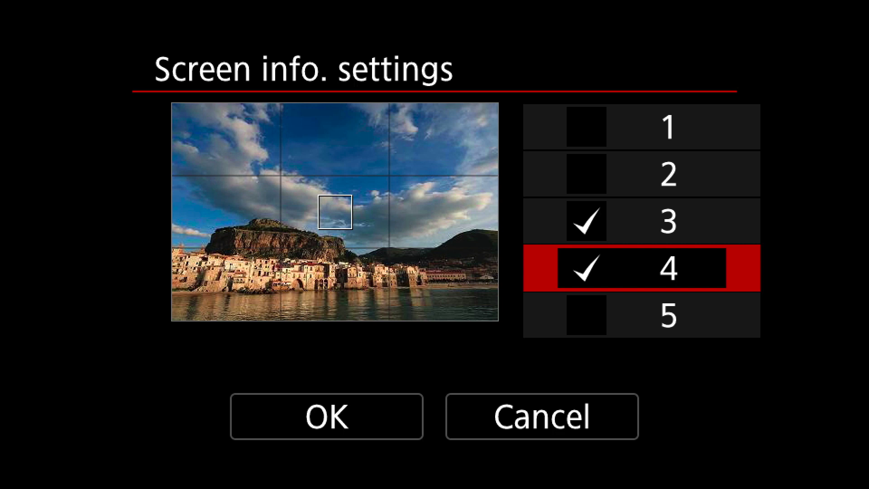
key(Up)
key(Down)
key(Up)
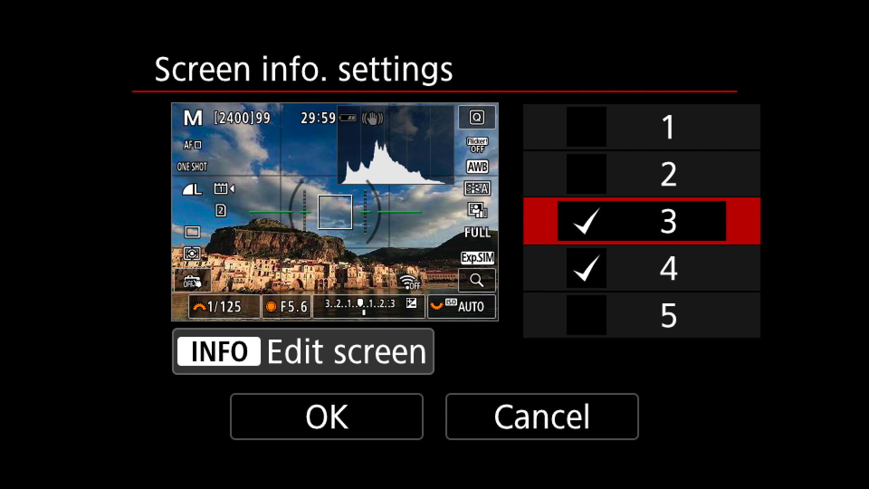
key(Escape)
Step: Check the Grid display stays at 3x3 and return to SHOOT7
key(Down)
key(Down)
key(Down)
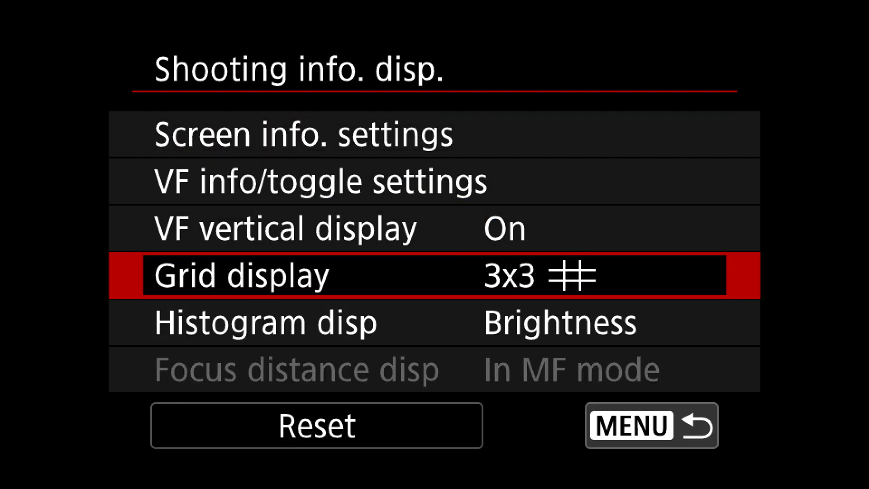
key(Return)
key(Return)
key(Escape)
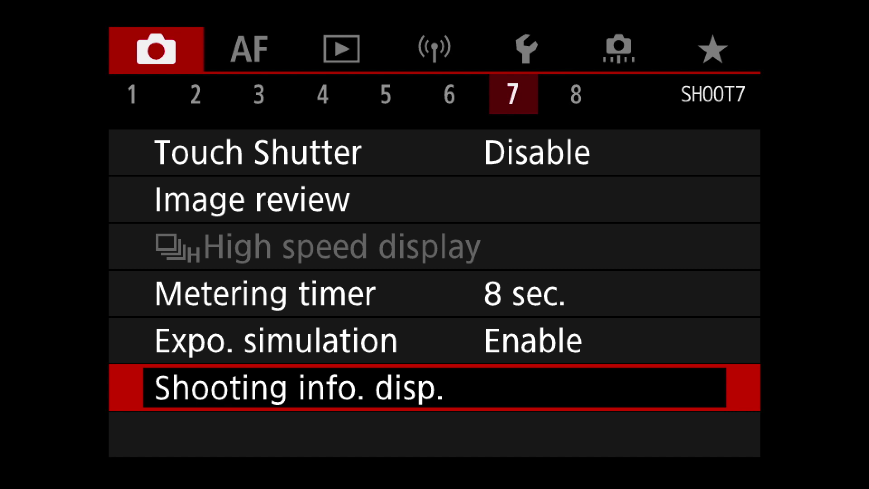
Step: On SHOOT8, look at the VF display format settings without changing them
key(Right)
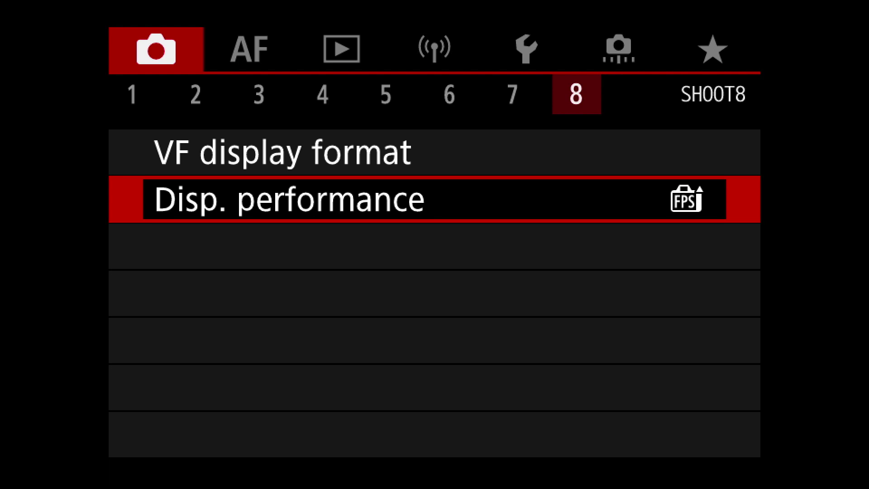
key(Left)
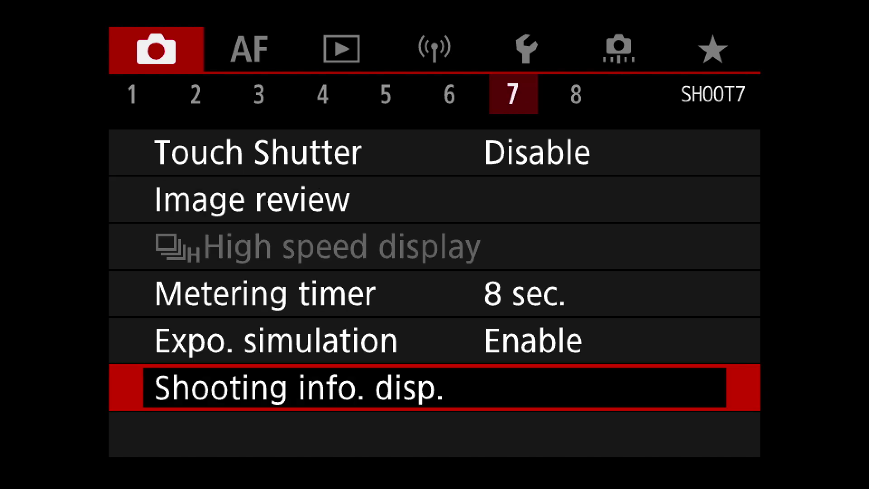
key(Right)
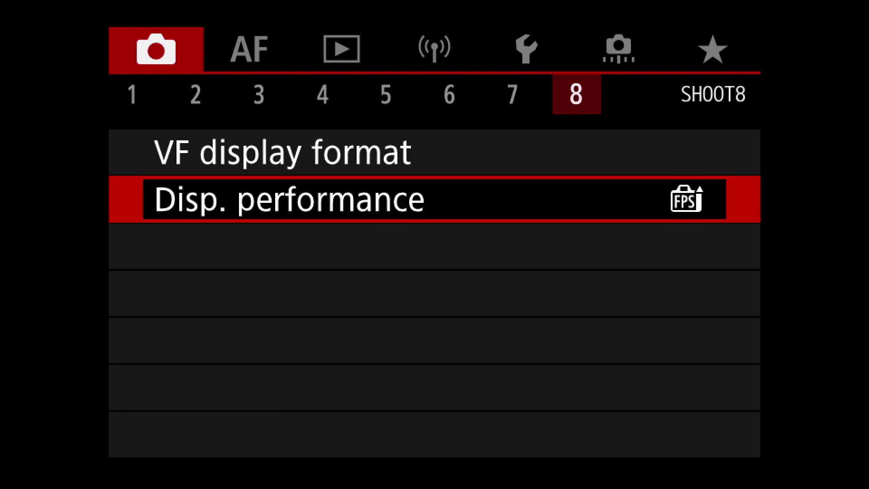
key(Up)
key(Down)
key(Up)
key(Return)
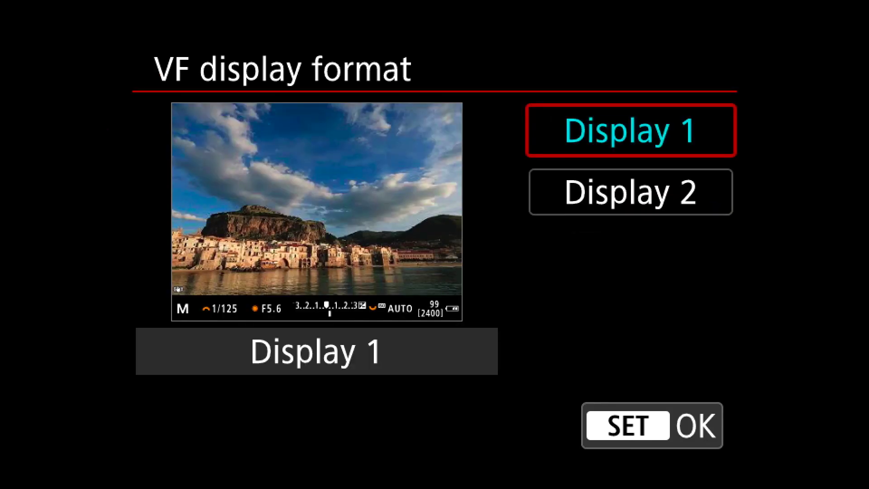
key(Return)
Step: Set Disp. performance to Smooth after previewing Power saving
key(Down)
key(Return)
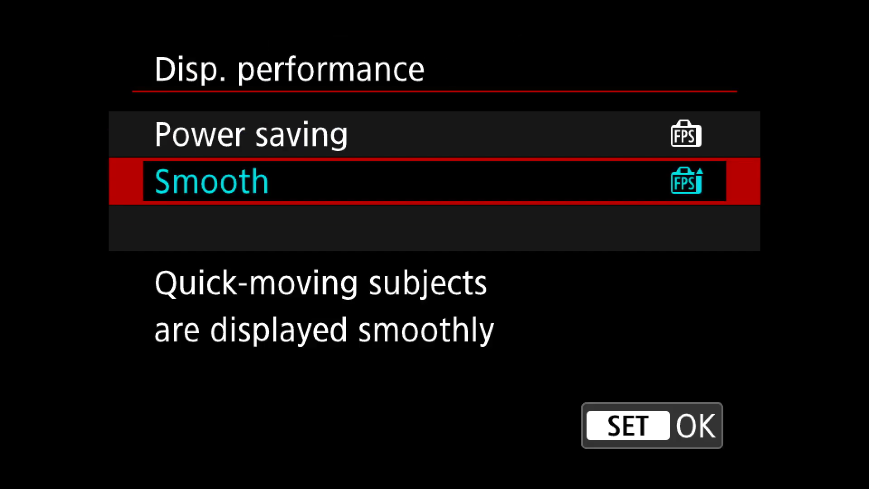
key(Up)
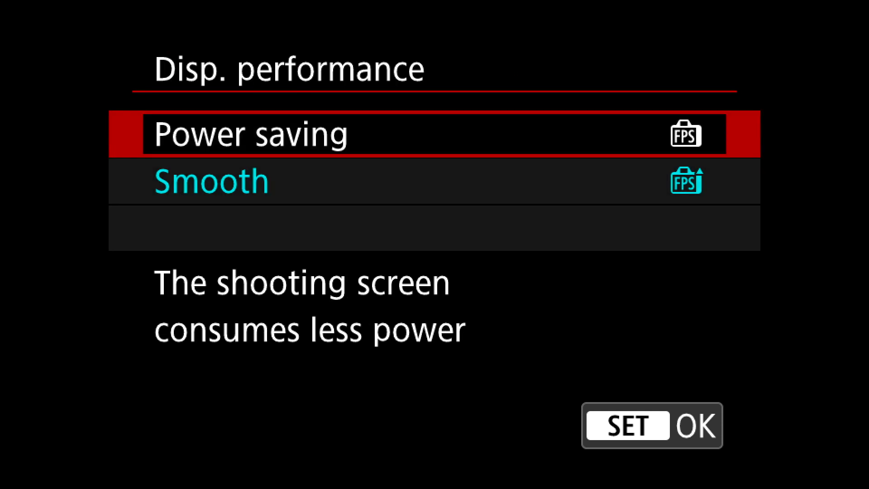
key(Down)
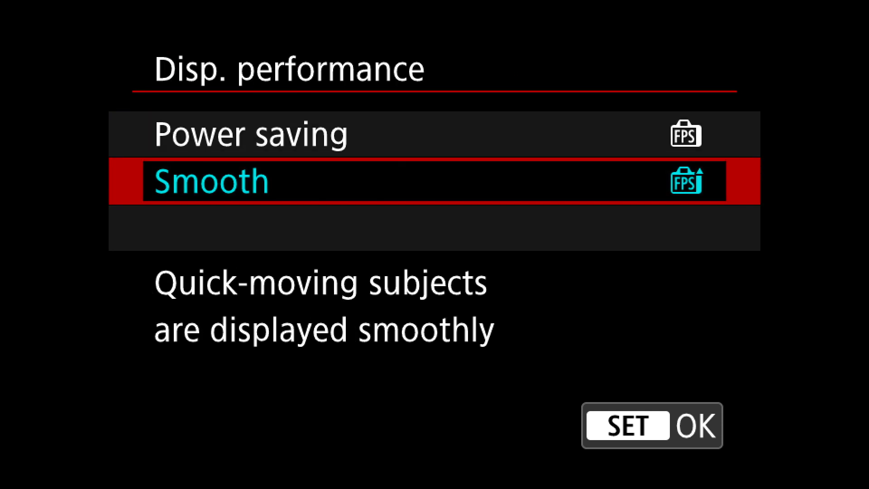
key(Return)
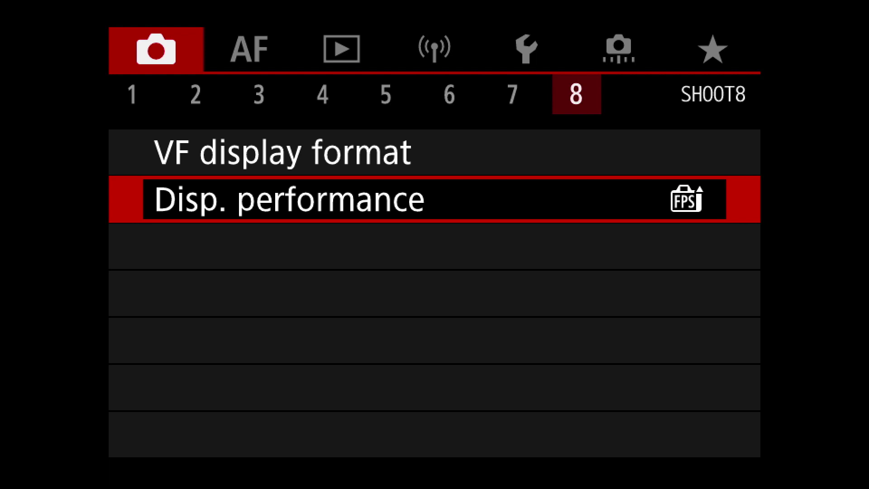
Step: On AF1, keep Subject to detect set to People
key(Right)
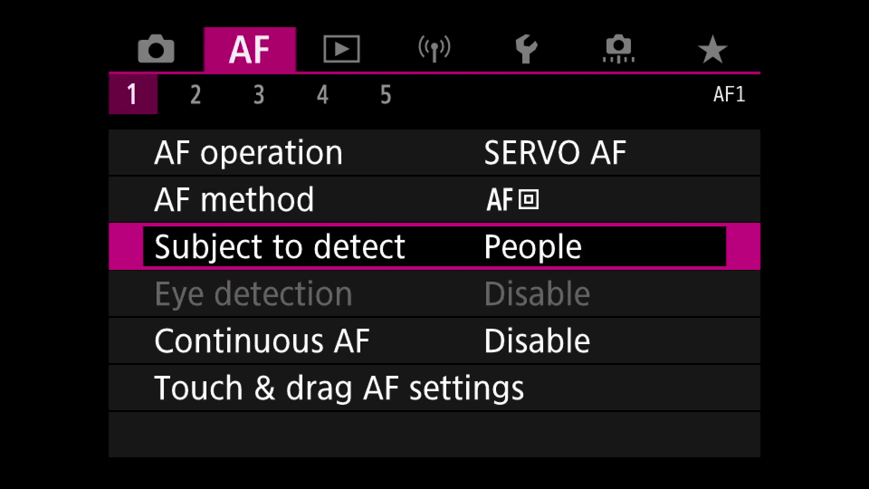
key(Up)
key(Up)
key(Down)
key(Up)
key(Down)
key(Up)
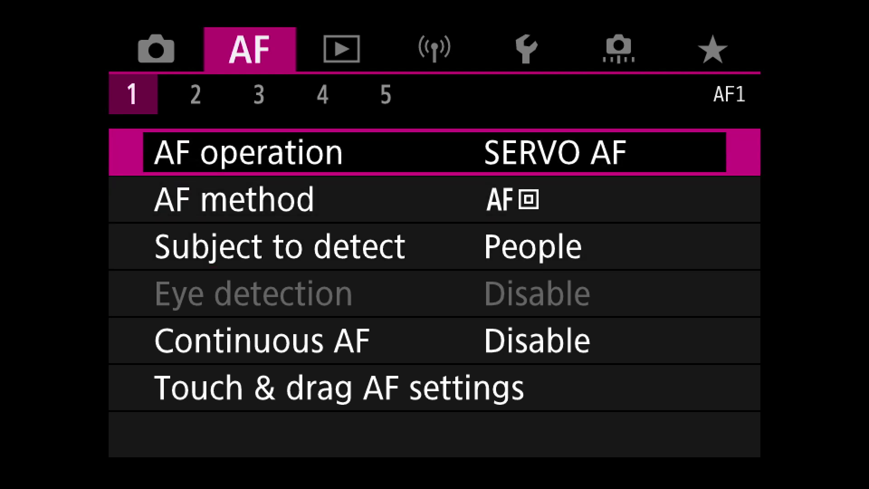
key(Down)
key(Down)
key(Return)
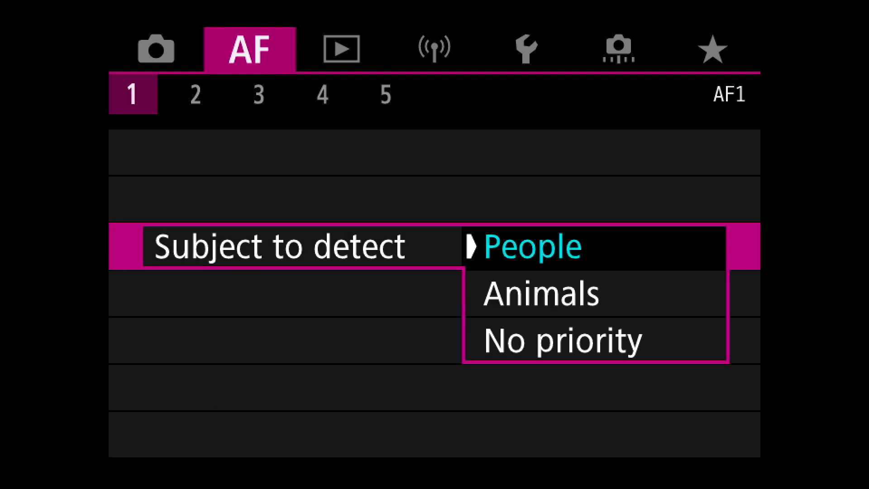
key(Return)
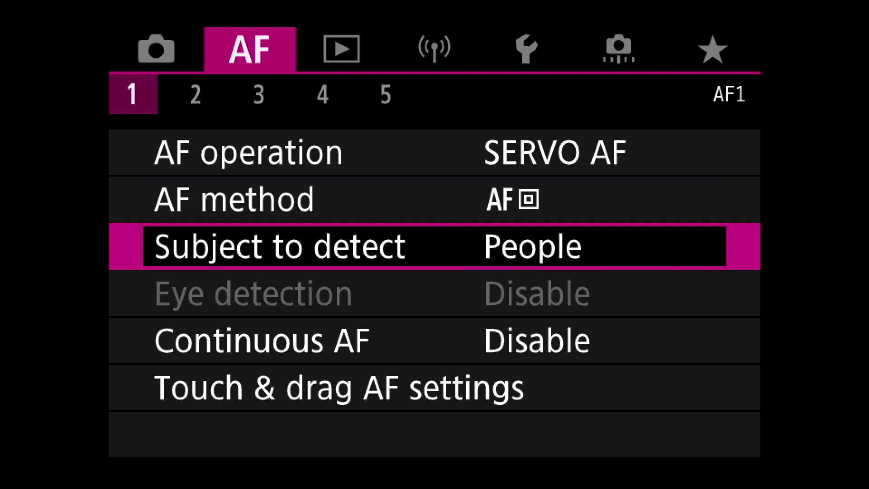
Step: Set Continuous AF to Disable
key(Down)
key(Down)
key(Return)
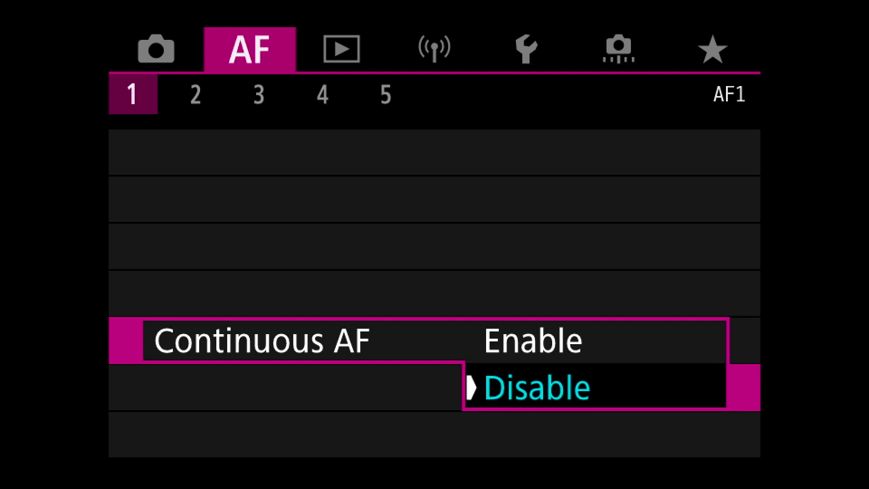
key(Return)
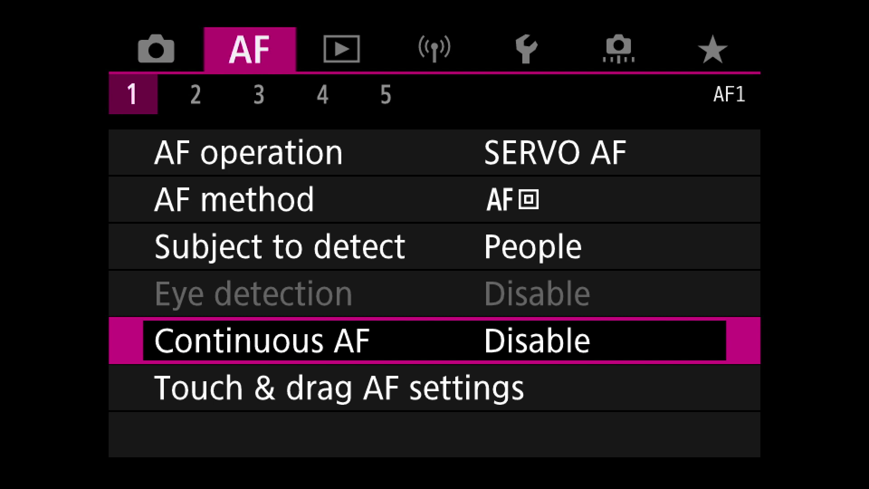
key(Down)
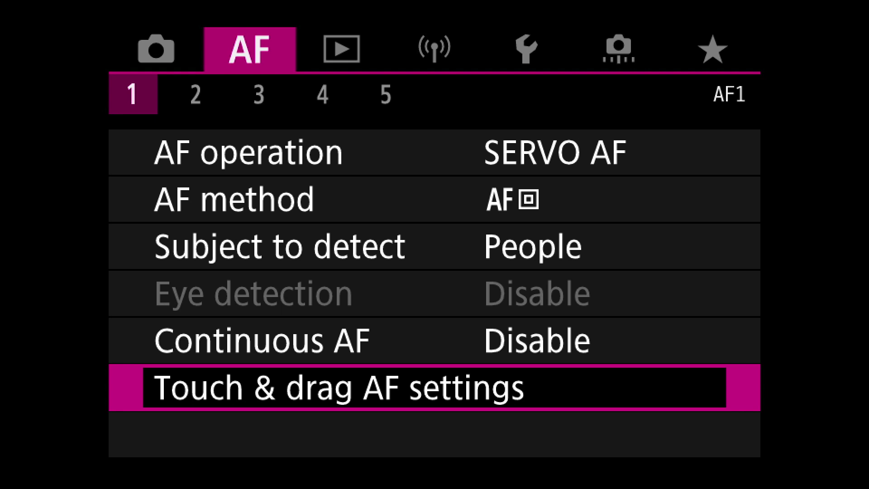
key(Return)
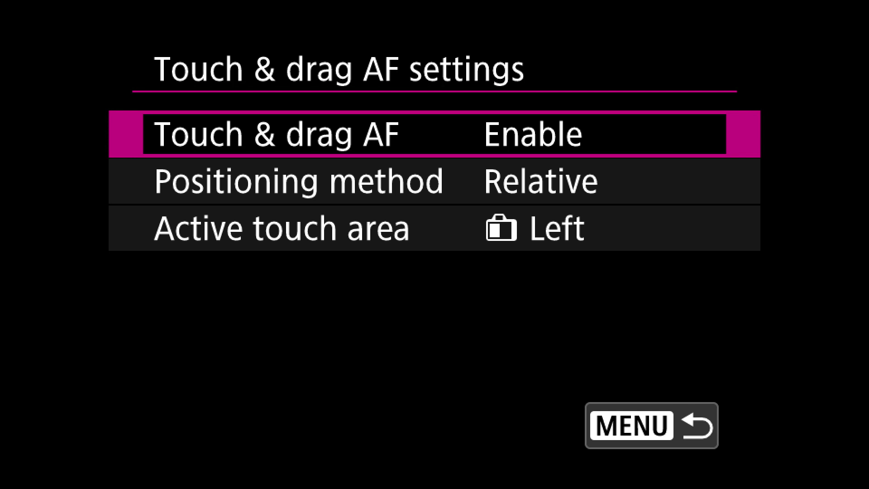
key(Escape)
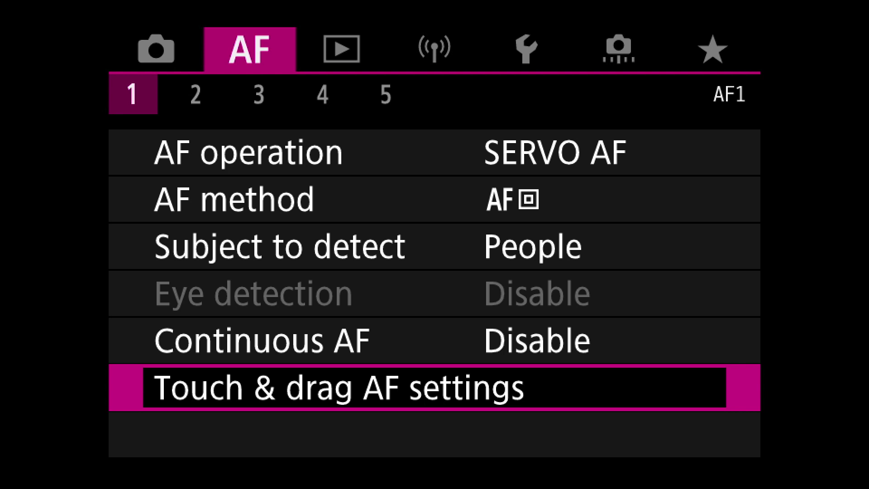
key(Right)
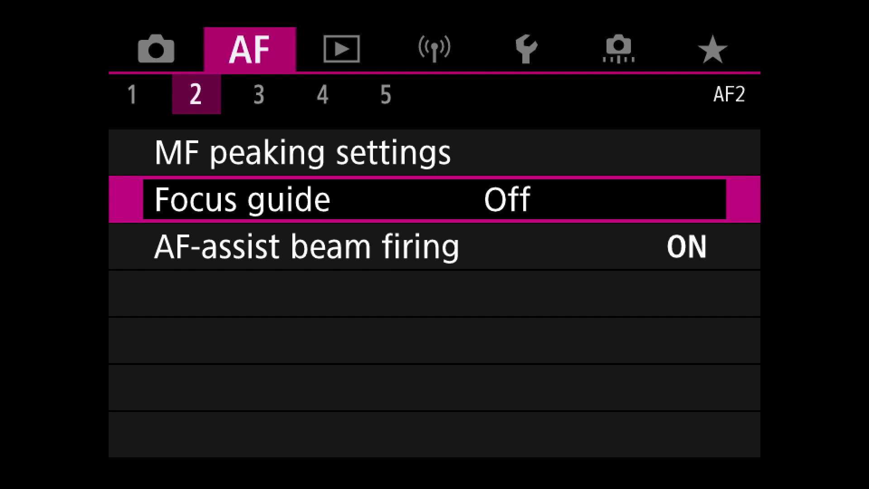
Step: Back on AF1, preview Face+Tracking and 1-point, then confirm Spot AF as the AF method
key(Left)
key(Up)
key(Up)
key(Up)
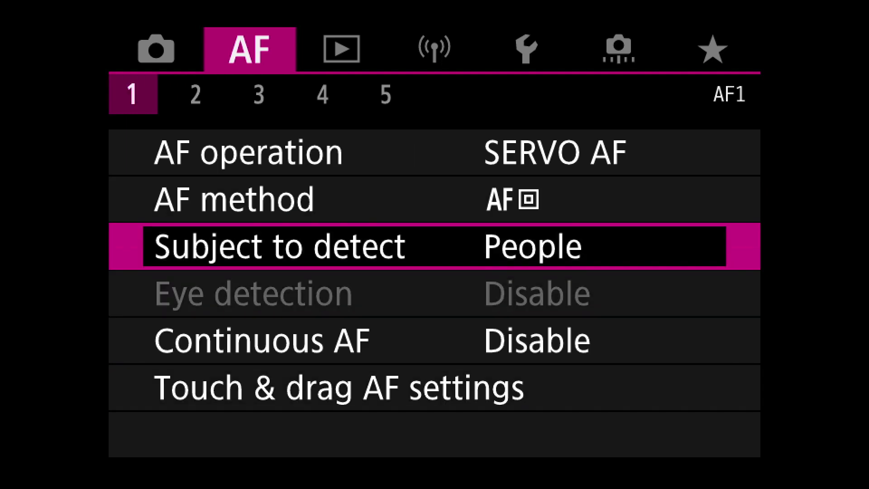
key(Return)
key(Left)
key(Right)
key(Right)
key(Left)
key(Left)
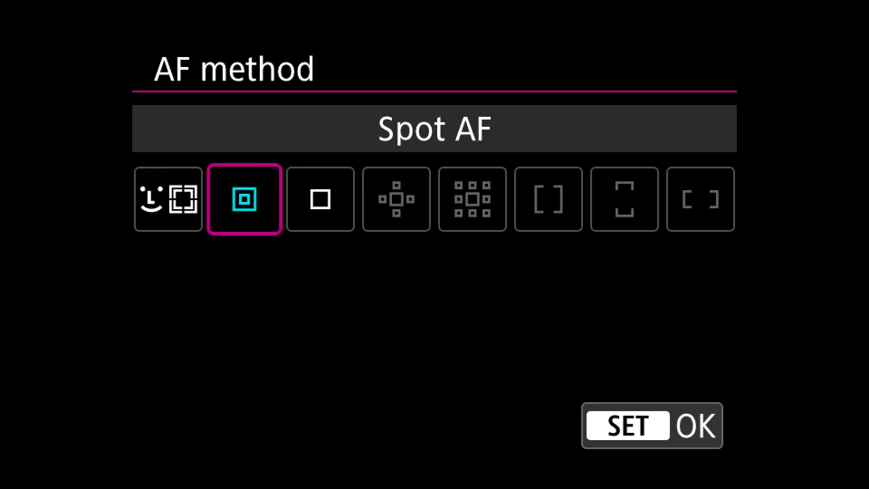
key(Right)
key(Return)
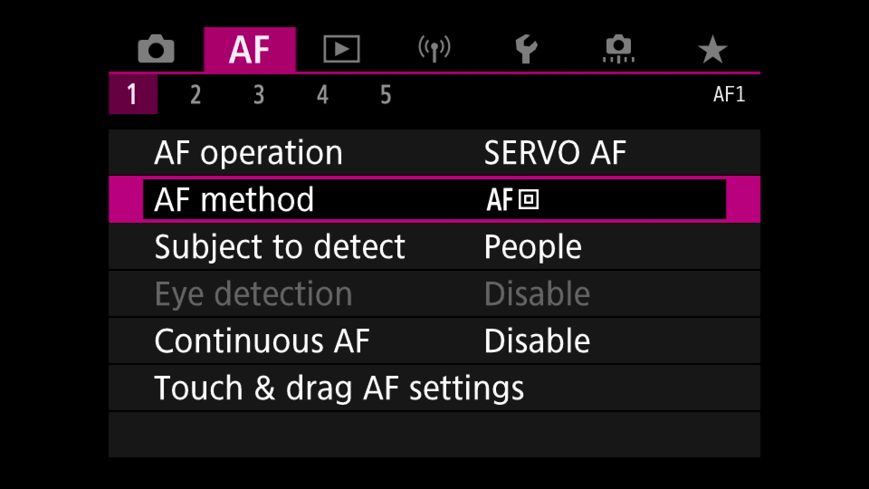
Step: Compare AF method options again but leave AF method at Spot AF
key(Return)
key(Right)
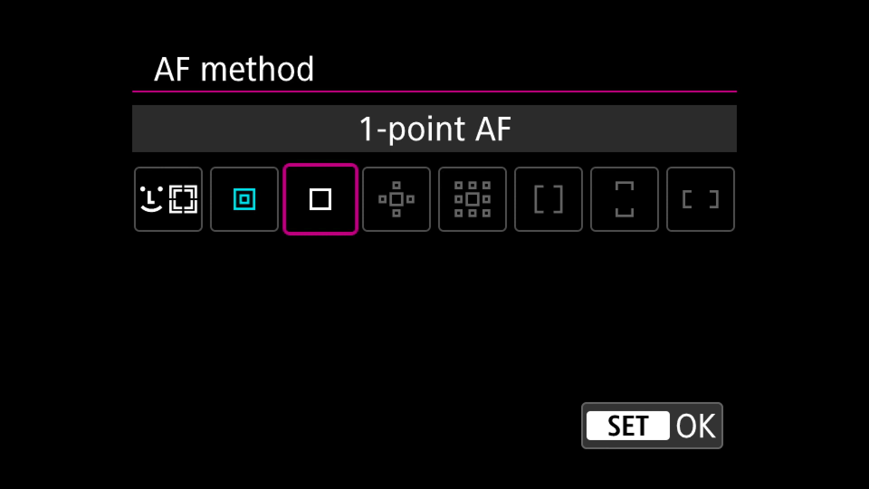
click(245, 199)
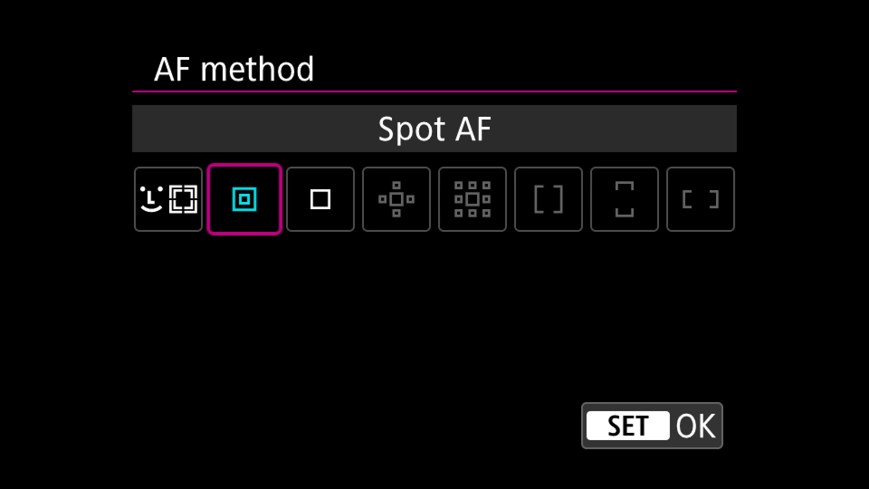
click(321, 199)
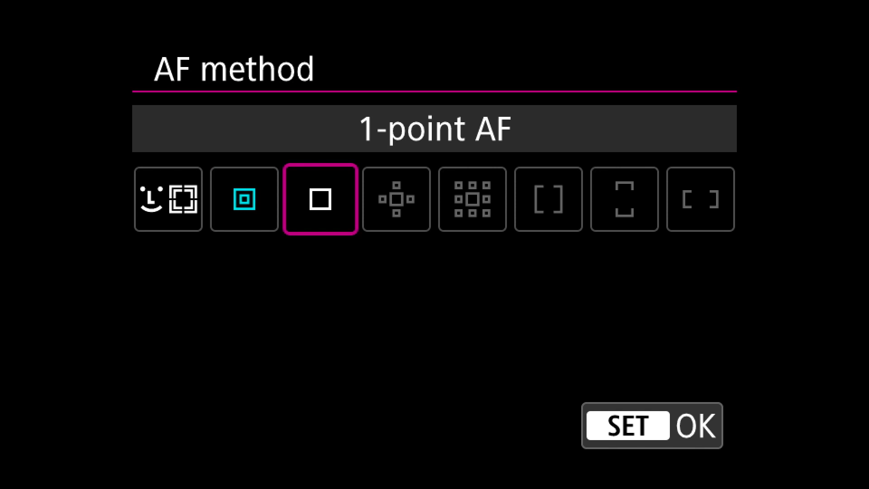
key(Escape)
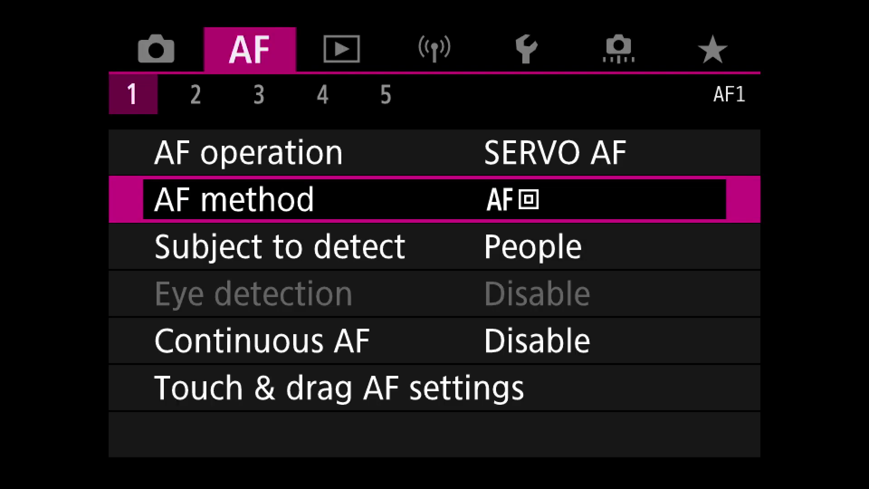
click(196, 94)
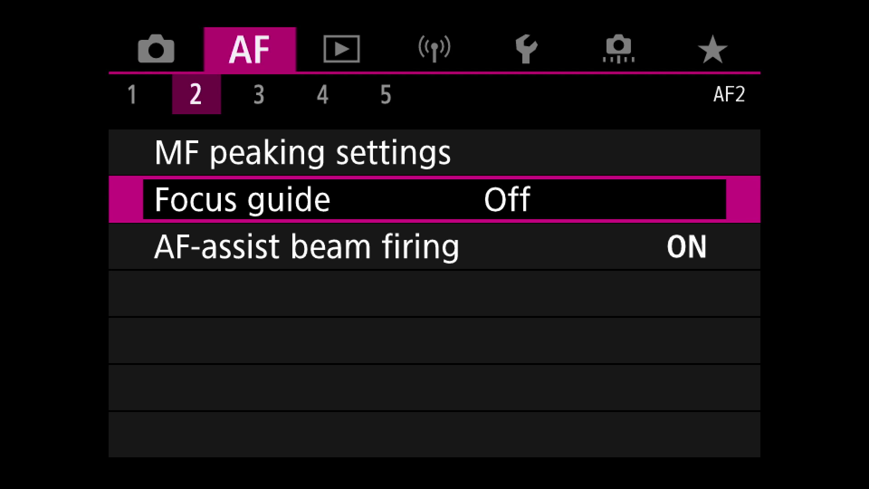
Step: Page through AF3 to AF4 and keep One-Shot AF release priority on Focus priority
click(259, 94)
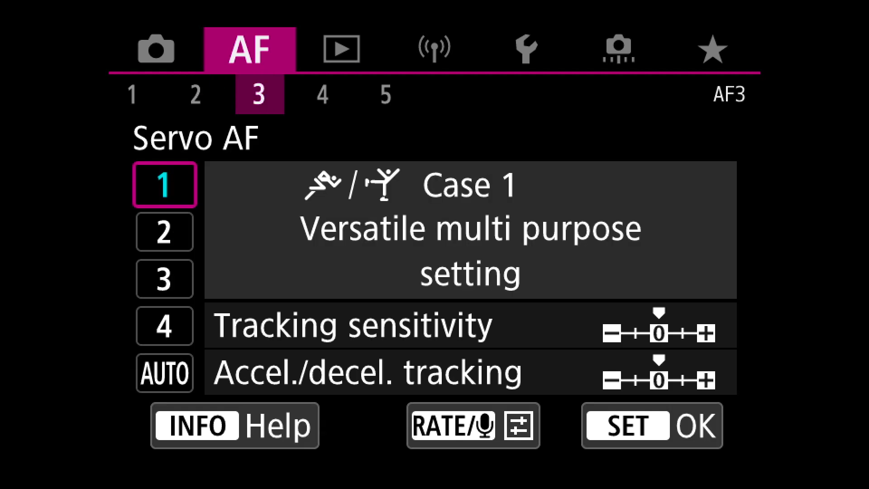
click(323, 95)
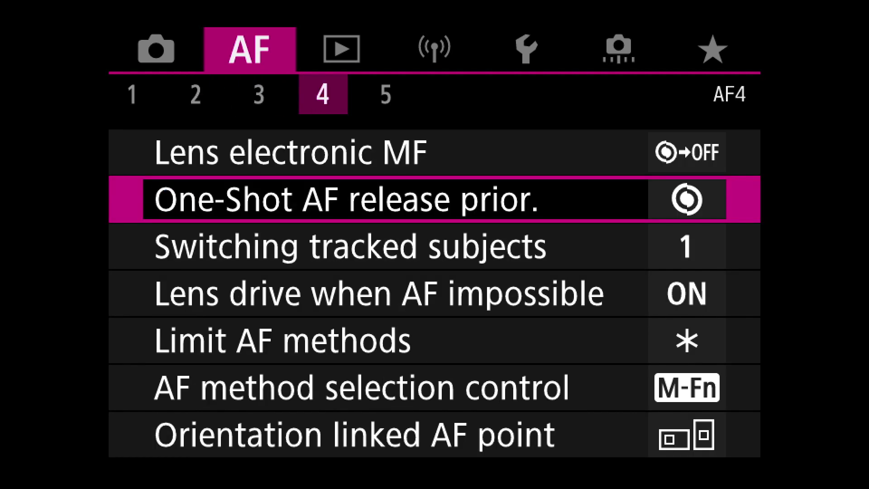
key(Return)
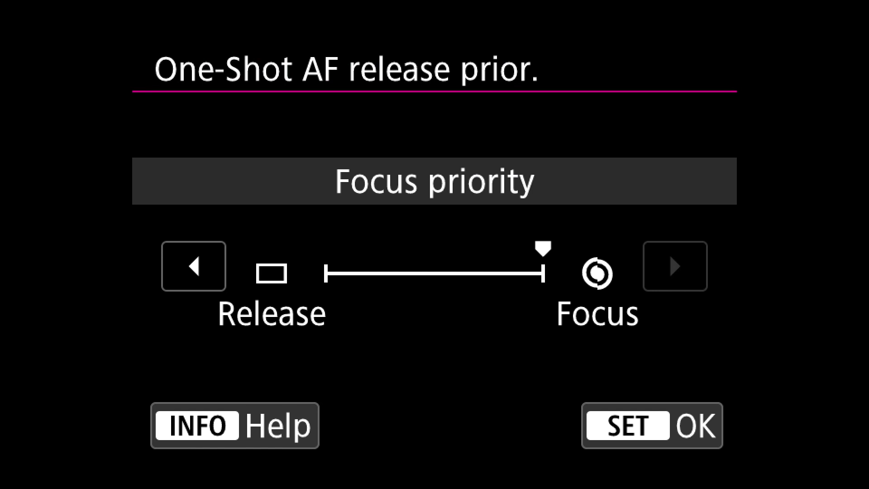
key(Return)
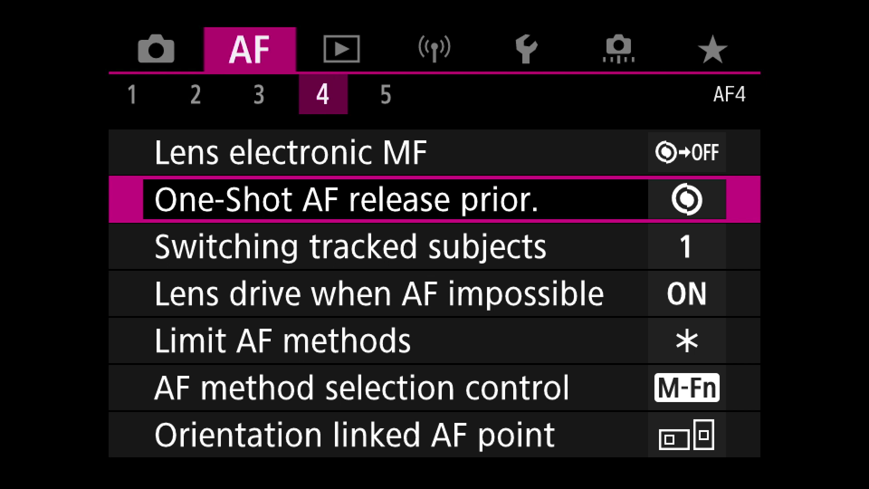
key(Right)
key(Left)
key(Down)
key(Down)
key(Down)
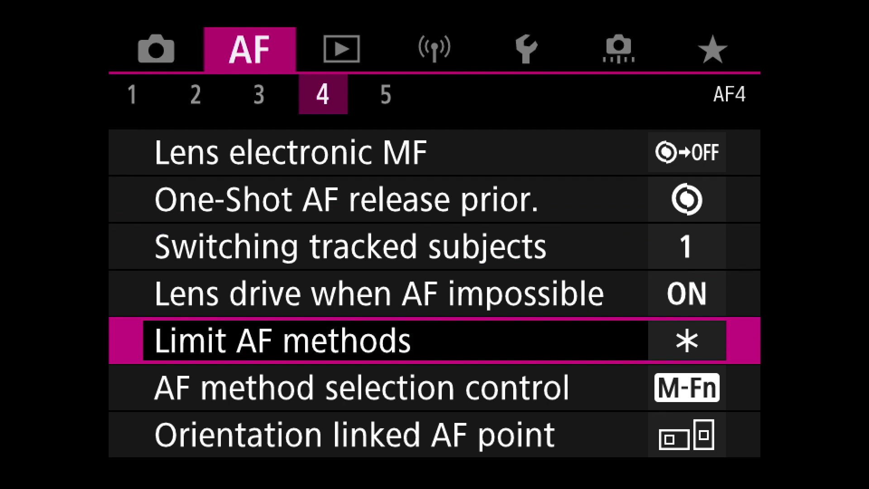
Step: Limit AF methods to Face+Tracking, Spot and 1-point AF, unticking then re-ticking Spot AF
key(Return)
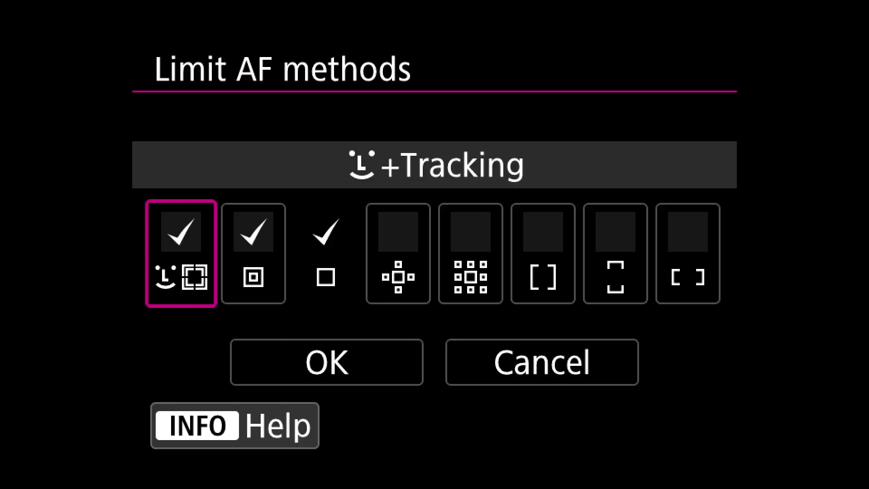
key(Right)
key(Return)
key(Right)
key(Left)
key(Left)
key(Right)
key(Return)
key(Right)
key(Right)
key(Right)
key(Right)
key(Right)
key(Right)
key(Right)
key(Left)
key(Left)
key(Left)
key(Left)
key(Left)
key(Left)
key(Left)
key(Left)
key(Left)
key(Right)
key(Right)
key(Right)
key(Right)
key(Right)
key(Right)
key(Right)
key(Right)
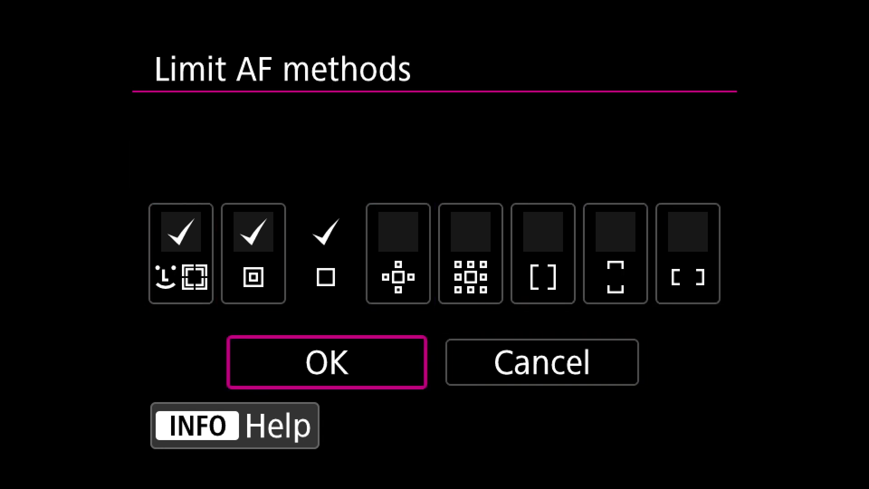
key(Return)
key(Return)
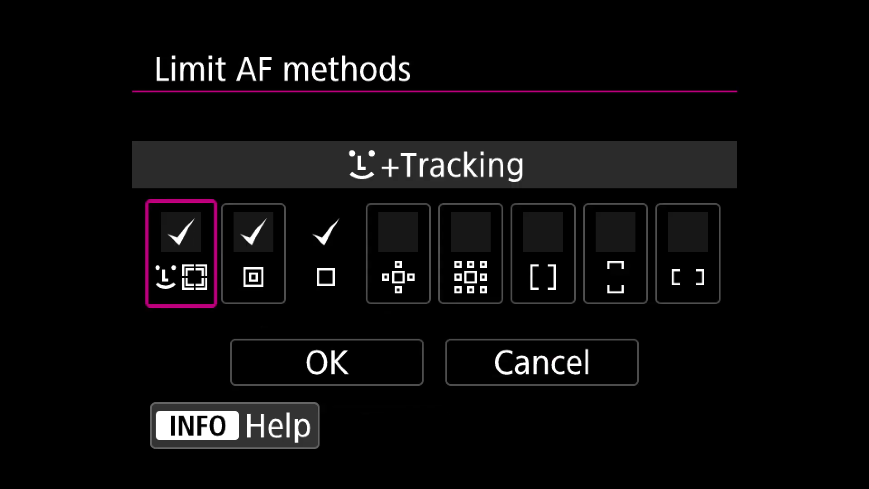
Step: Close the Limit AF methods screen without further changes
key(Left)
key(Right)
key(Right)
key(Left)
key(Escape)
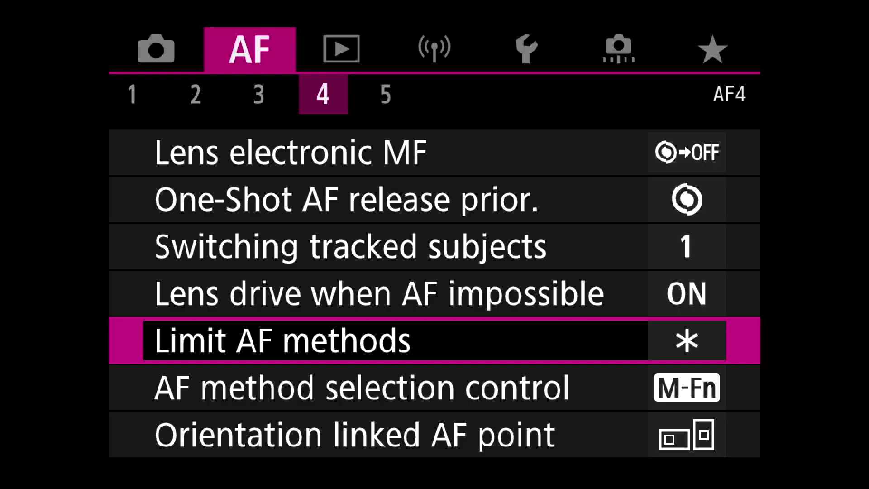
Step: Set Orientation linked AF point to Separate AF pts: Pt only, then go to PLAY1
click(354, 434)
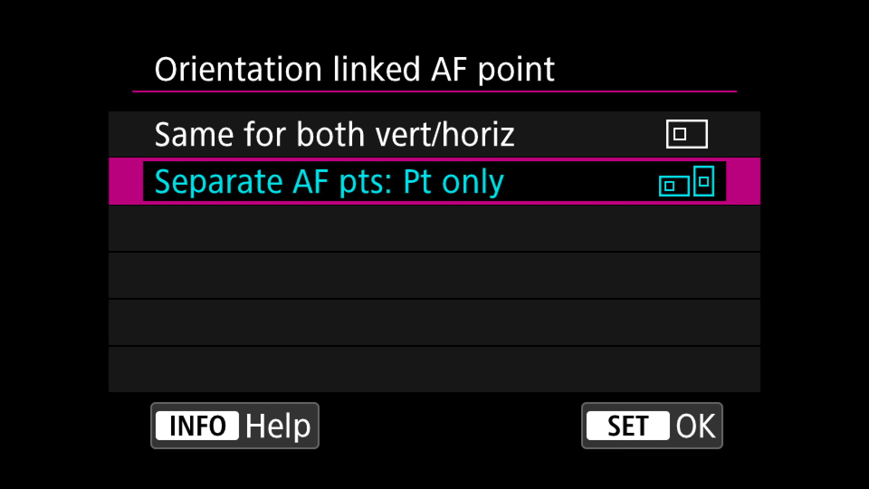
key(Return)
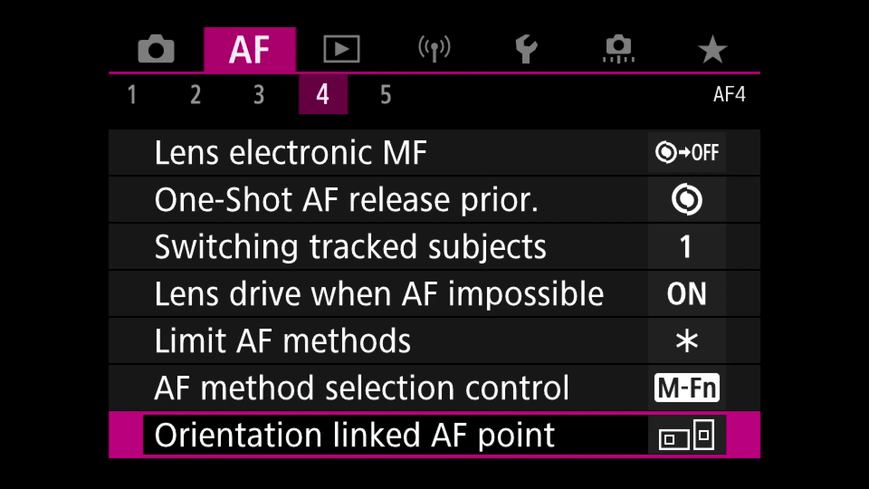
key(Down)
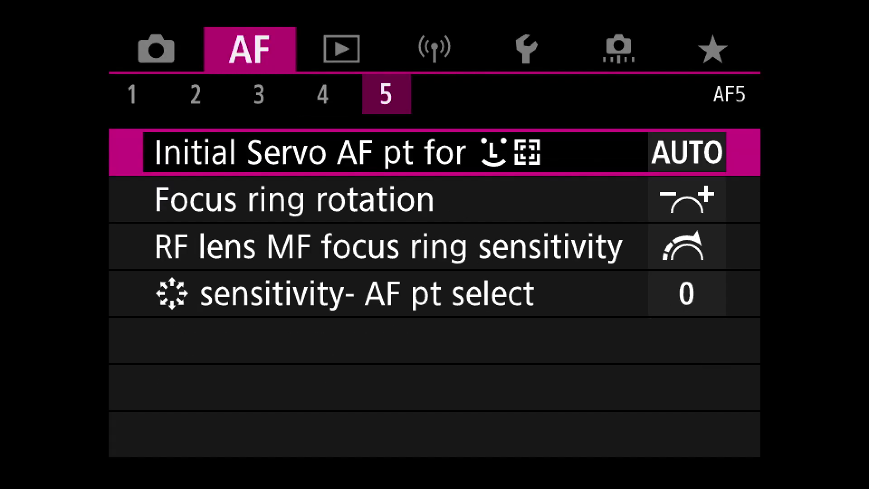
key(Right)
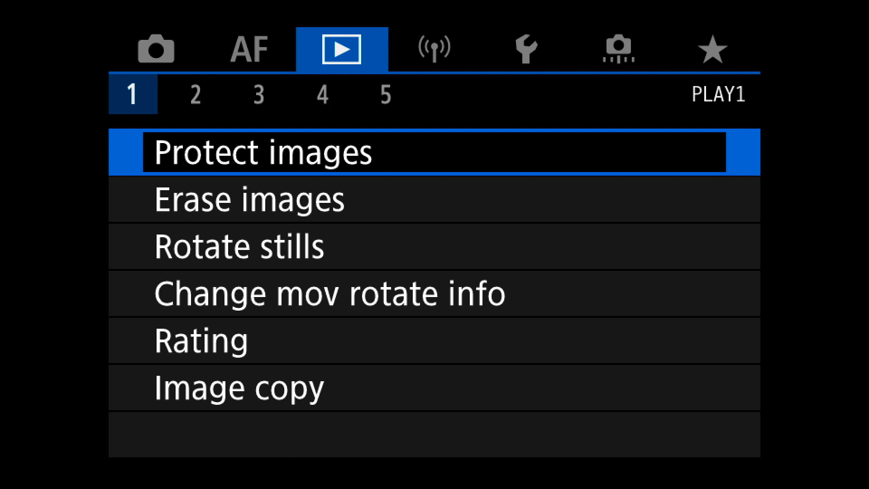
Step: On the PLAY4 page, set the Switch dial-function option to Enable
key(Right)
key(Right)
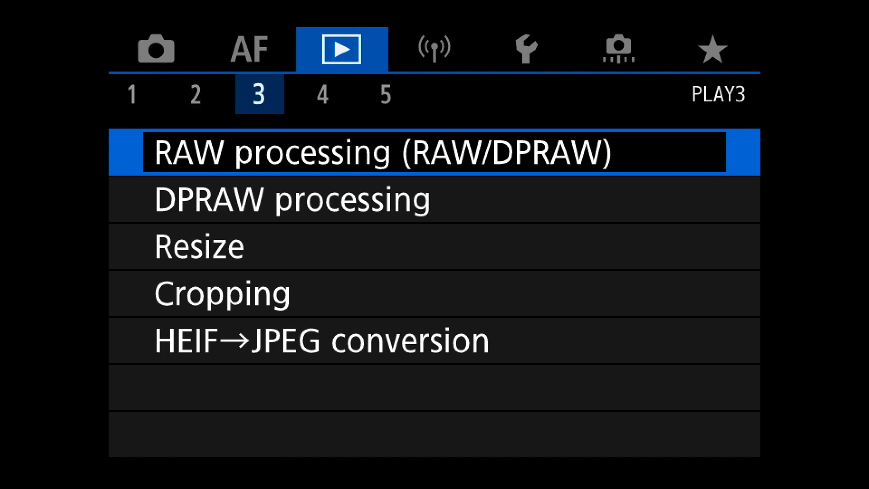
key(Right)
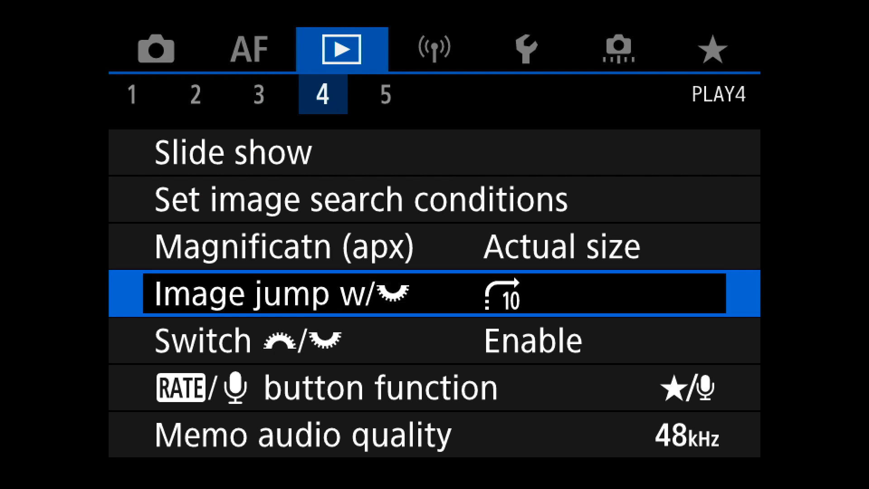
key(Down)
key(Return)
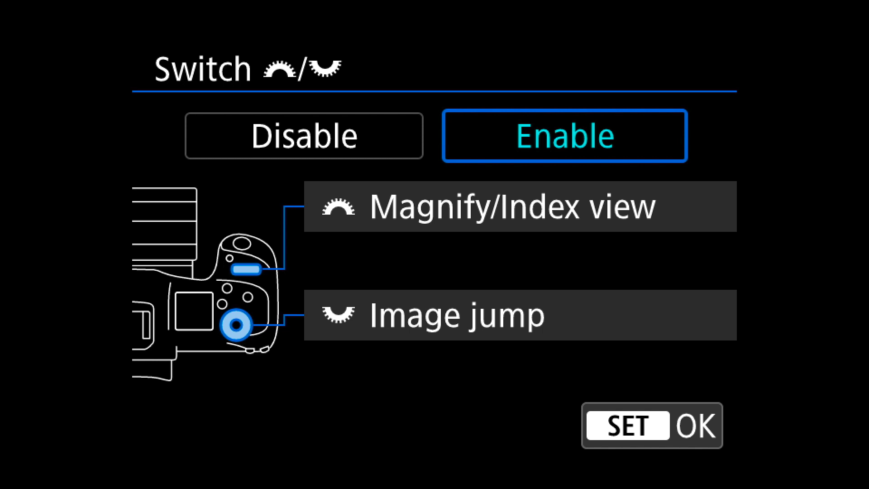
key(Return)
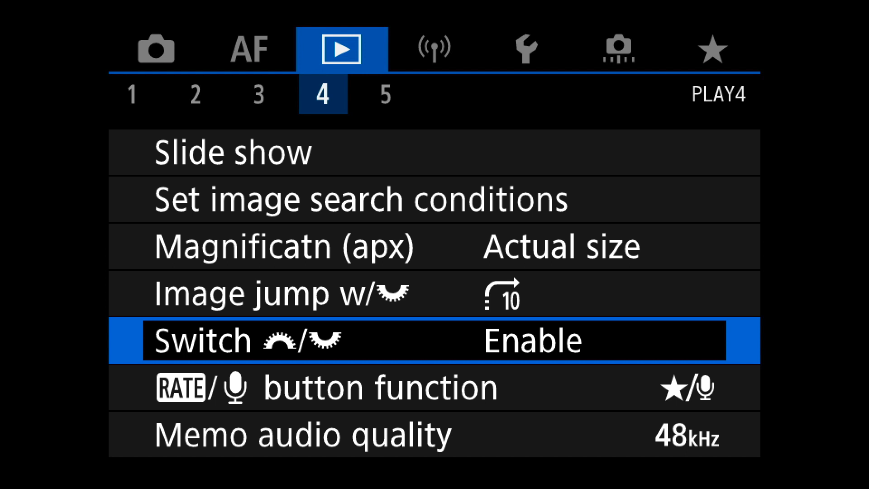
click(435, 246)
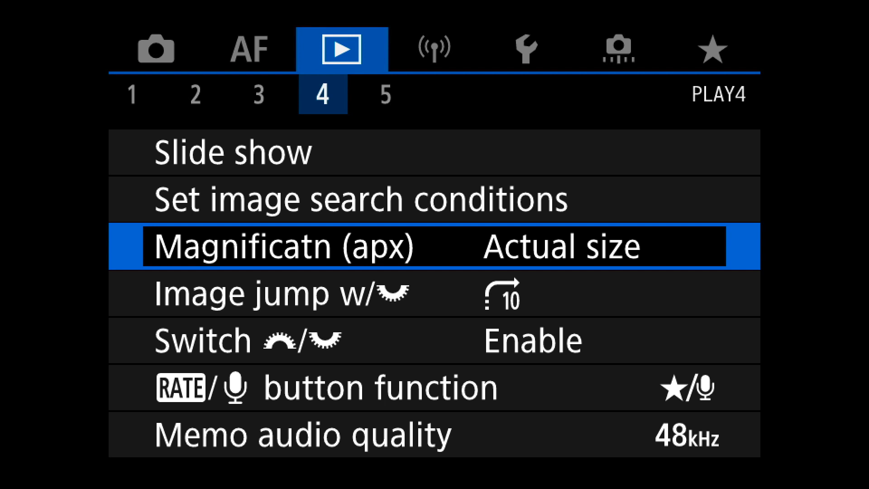
Step: Set Magnificatn (apx) to Actual size (from selected pt), then page past PLAY5 to NETWORK1
key(Return)
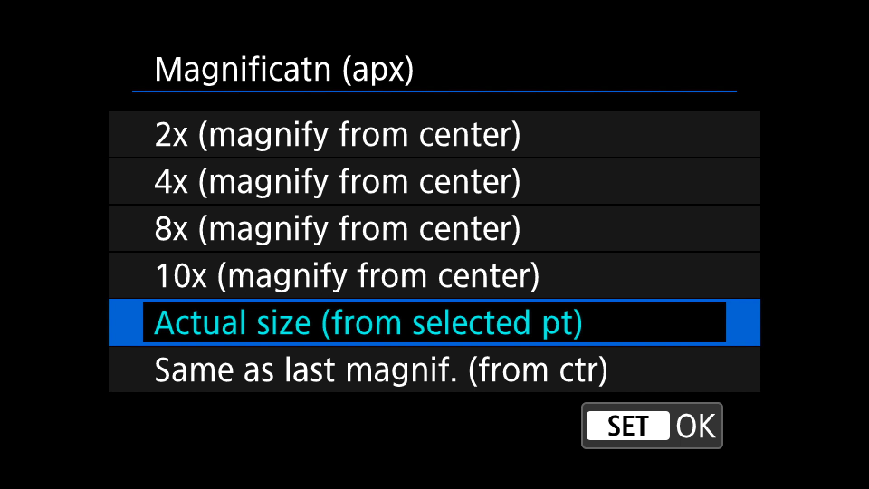
key(Return)
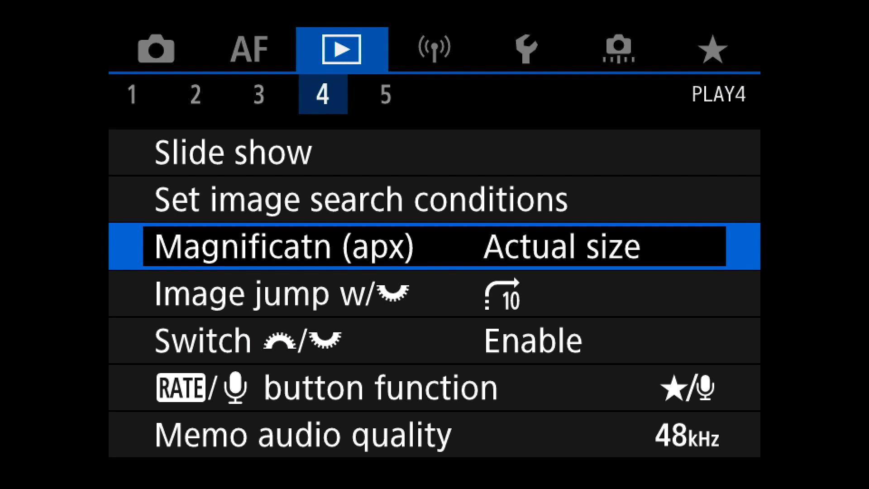
key(Right)
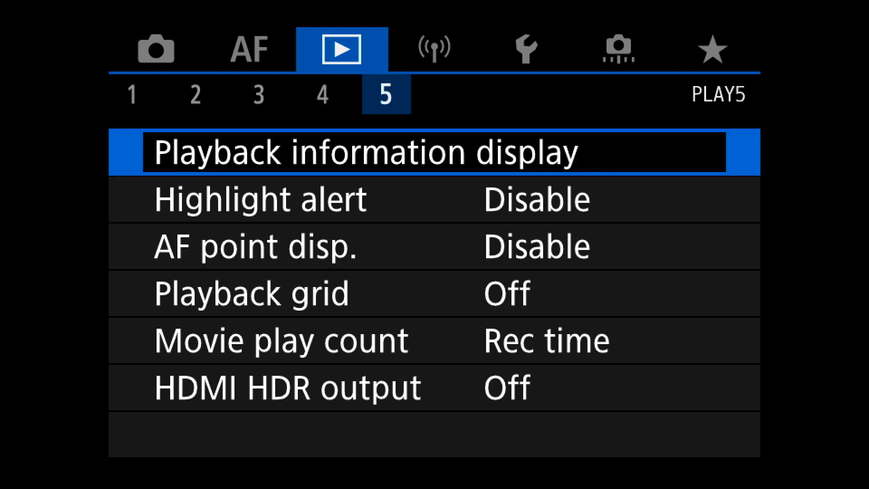
key(Left)
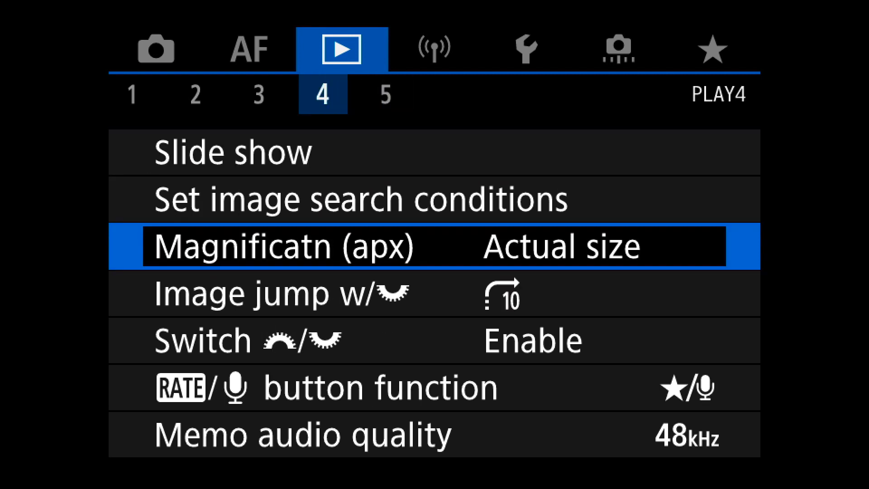
key(Right)
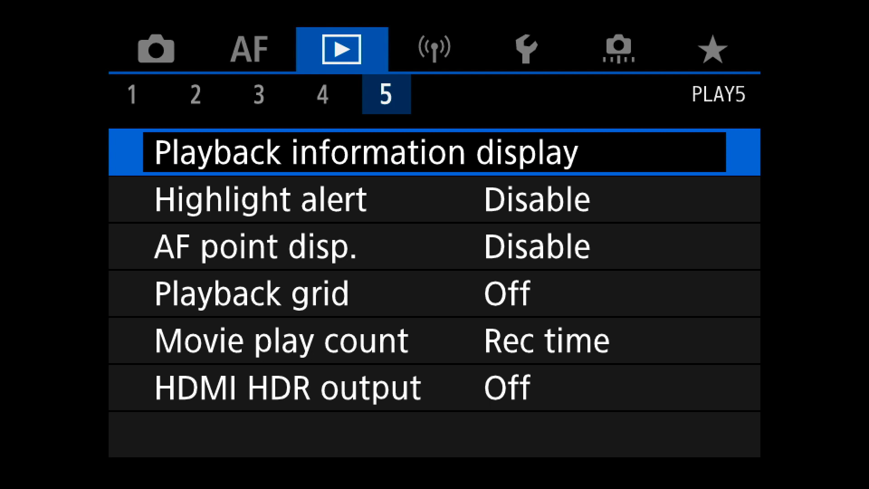
key(Right)
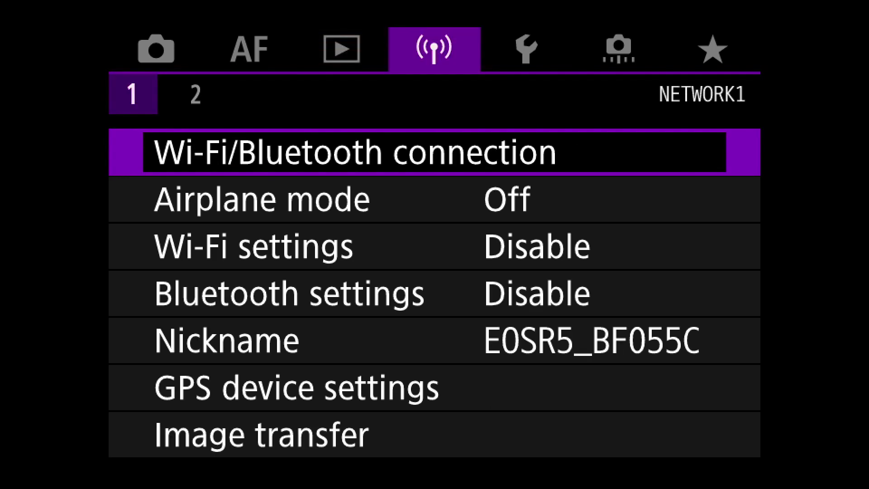
Step: On SET UP1, set Auto rotate to On for computer only, then move to SET UP2
key(Right)
key(Right)
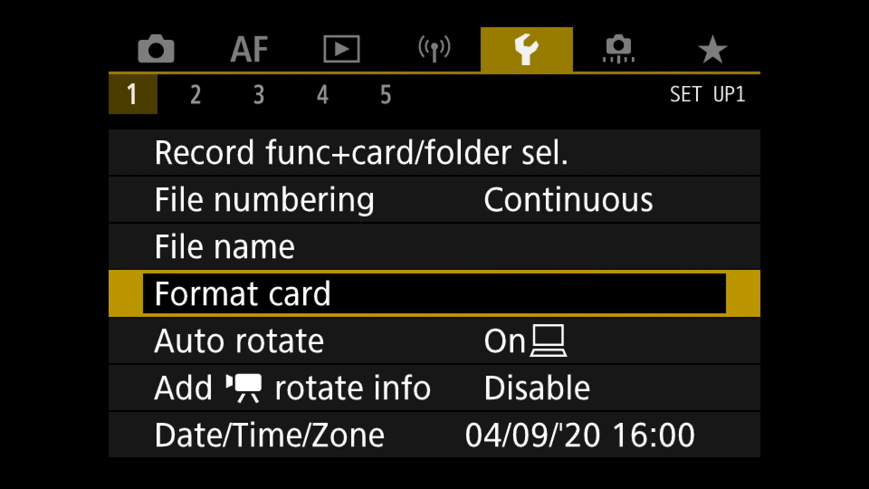
key(Down)
key(Return)
key(Up)
key(Down)
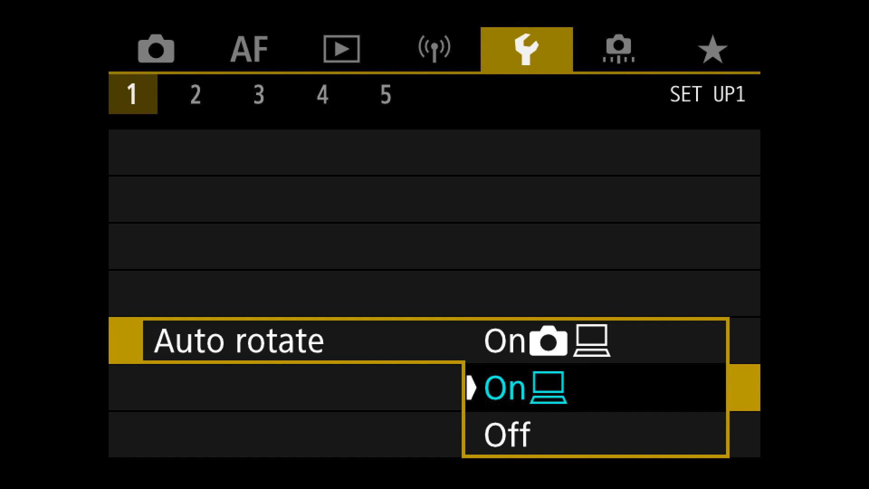
key(Return)
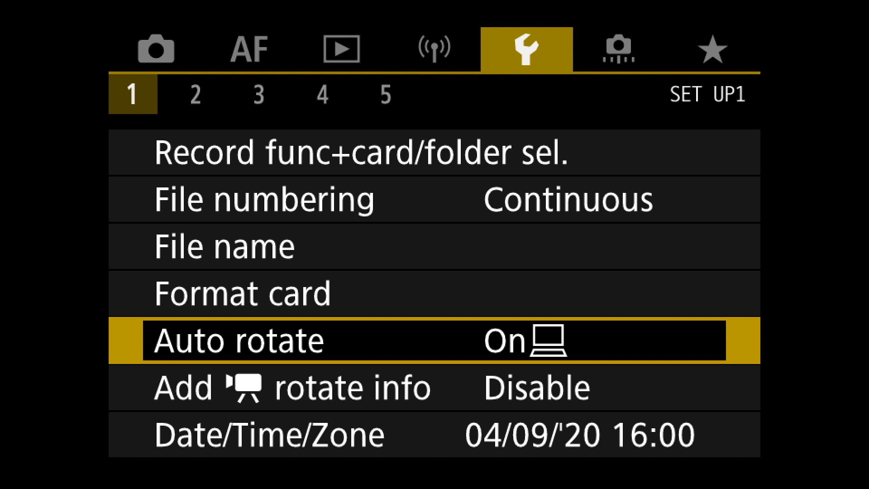
key(Right)
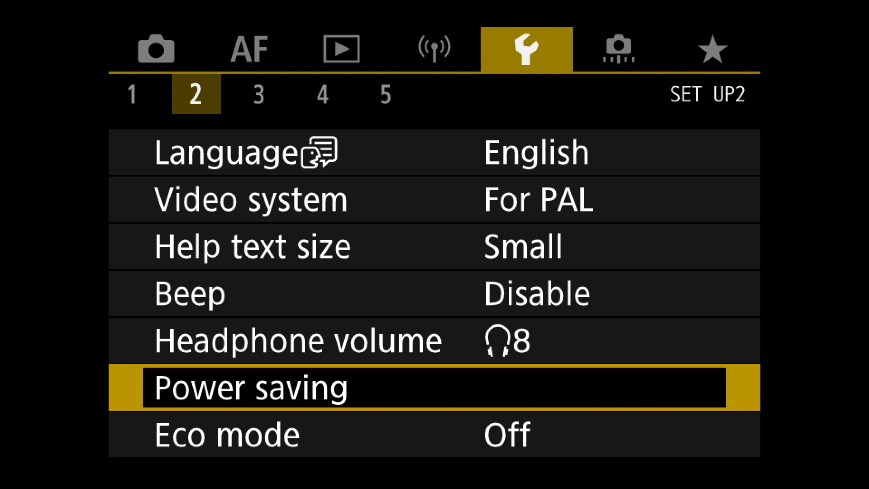
key(Return)
key(Return)
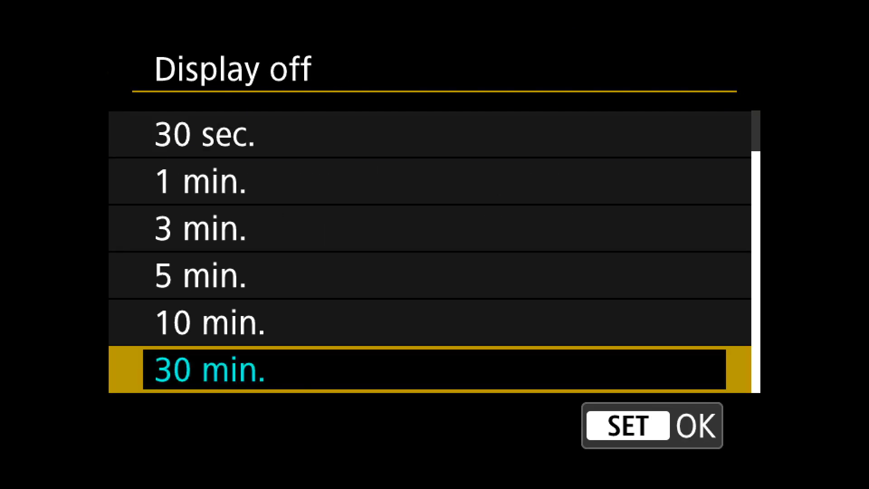
key(Return)
key(Escape)
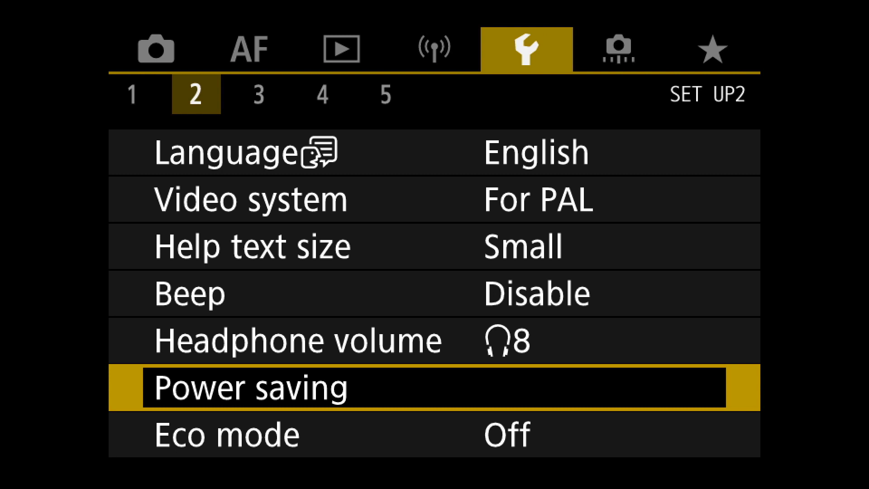
key(Return)
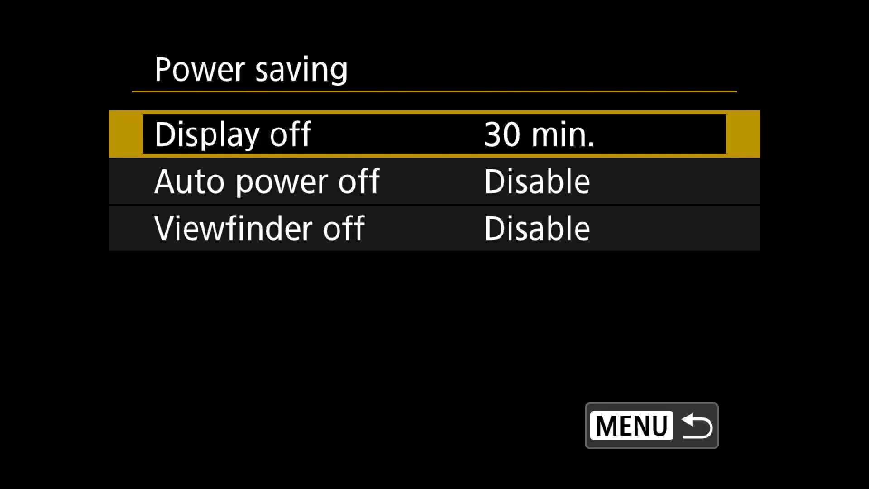
key(Down)
key(Return)
key(Return)
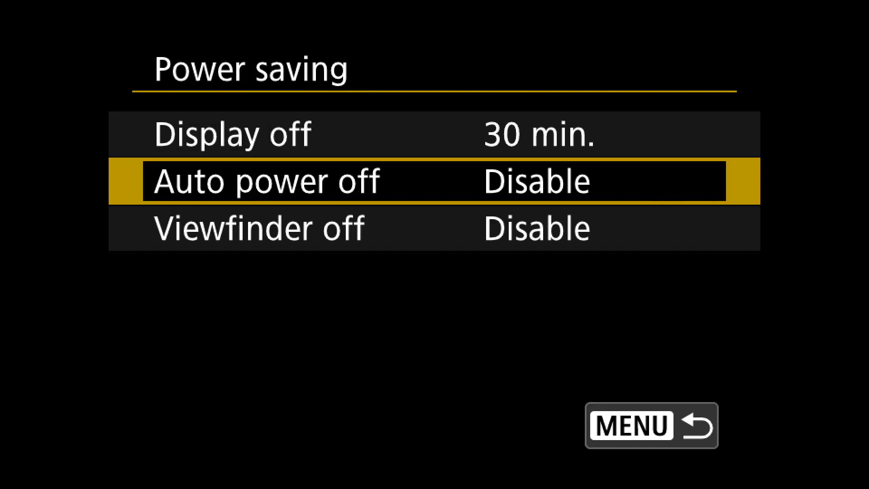
key(Escape)
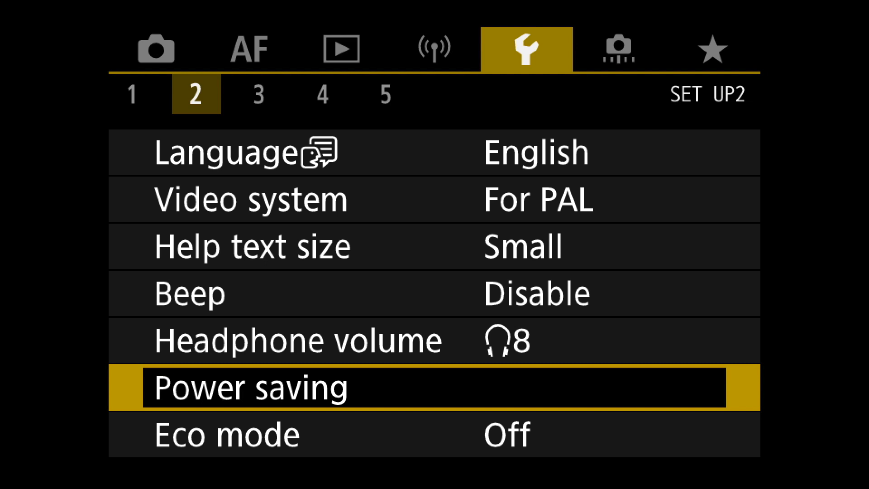
click(435, 294)
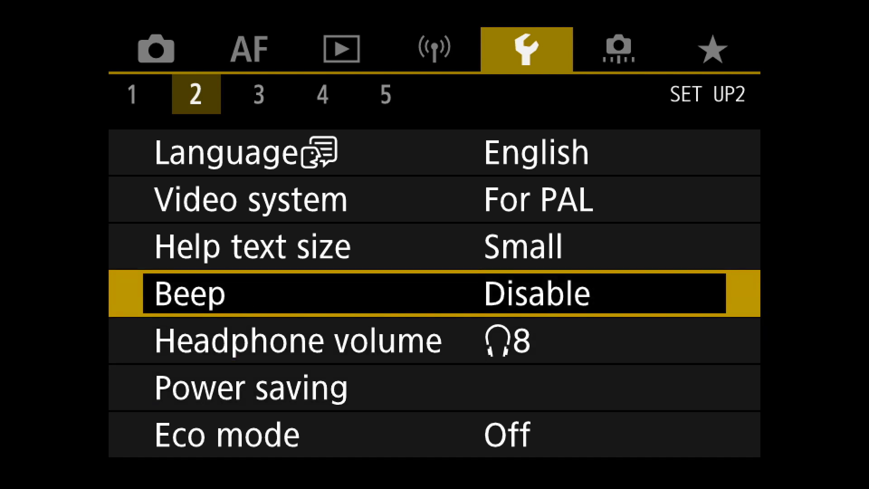
Step: On SET UP3, confirm Screen brightness stays at 5
click(259, 94)
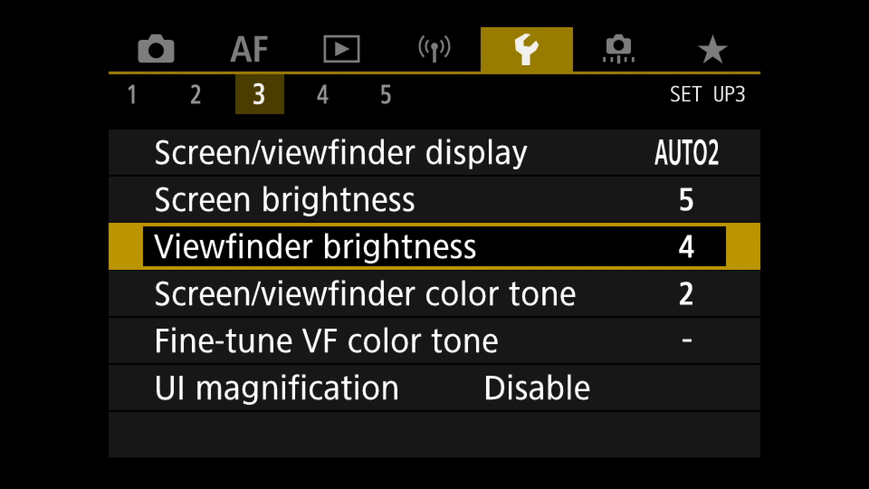
click(434, 199)
key(Return)
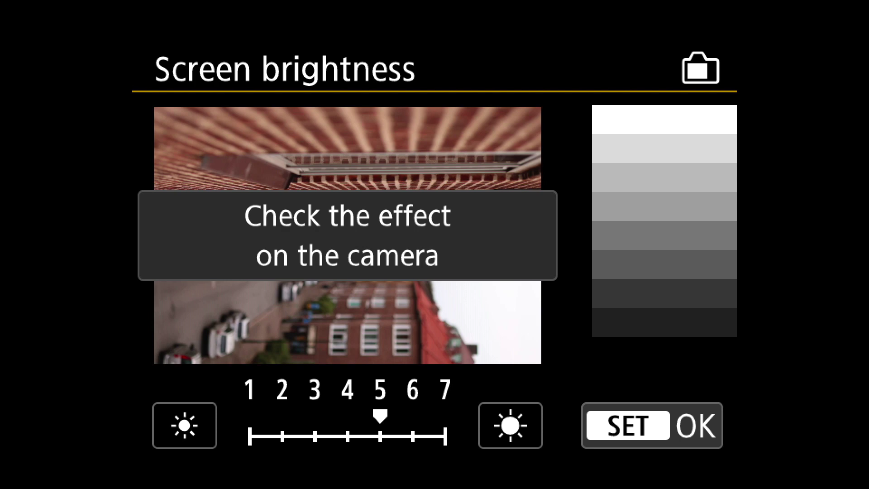
key(Return)
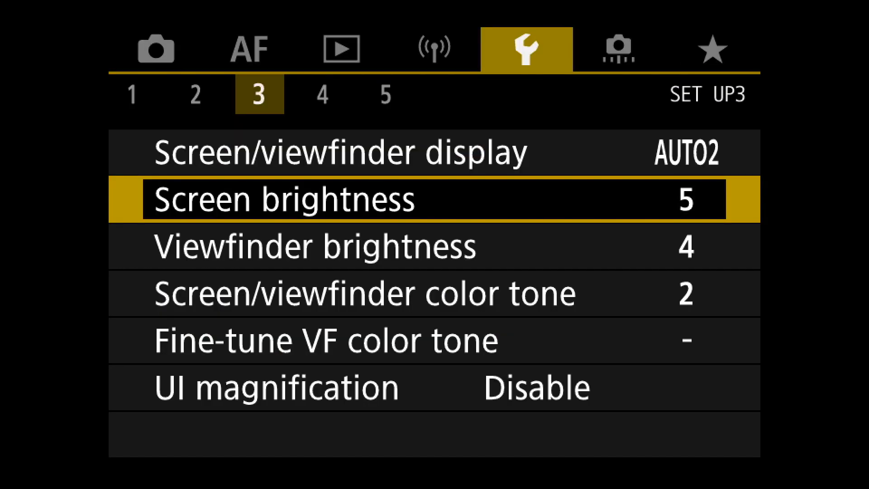
Step: Confirm Viewfinder brightness stays at 4
key(Down)
key(Return)
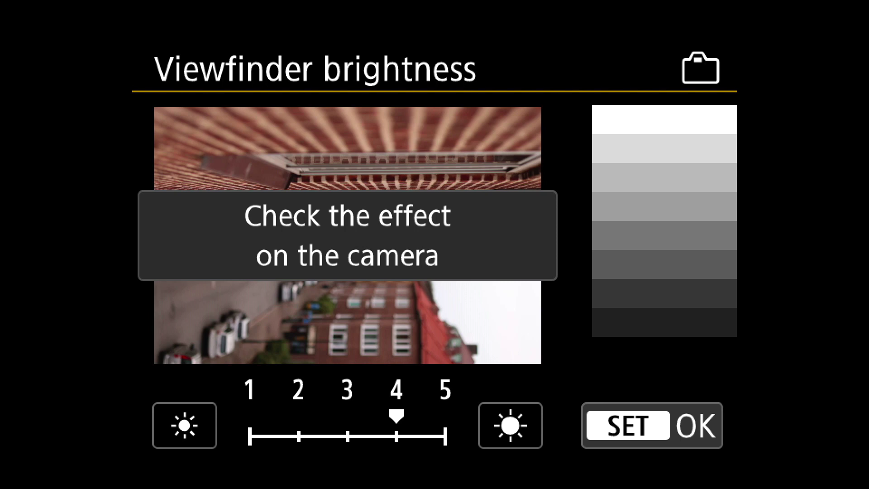
key(Return)
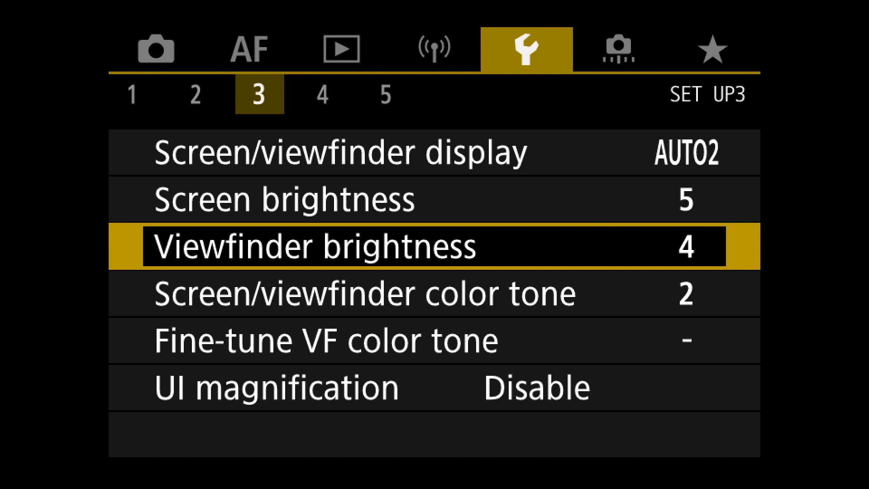
key(Return)
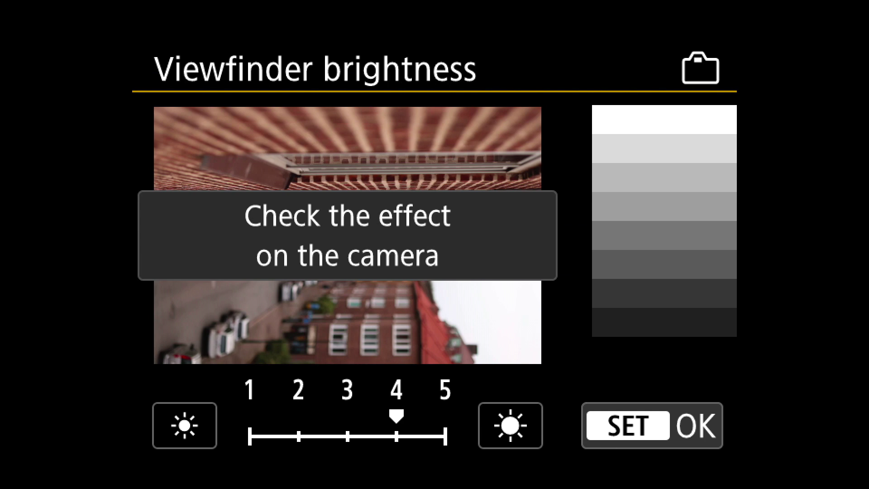
key(Return)
key(Return)
key(Return)
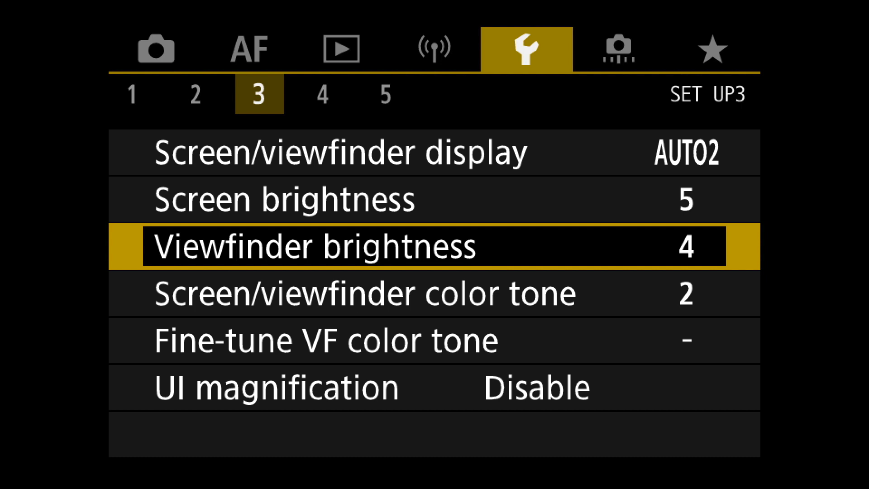
Step: Confirm Screen/viewfinder color tone 2, then move on to SET UP4
key(Down)
key(Return)
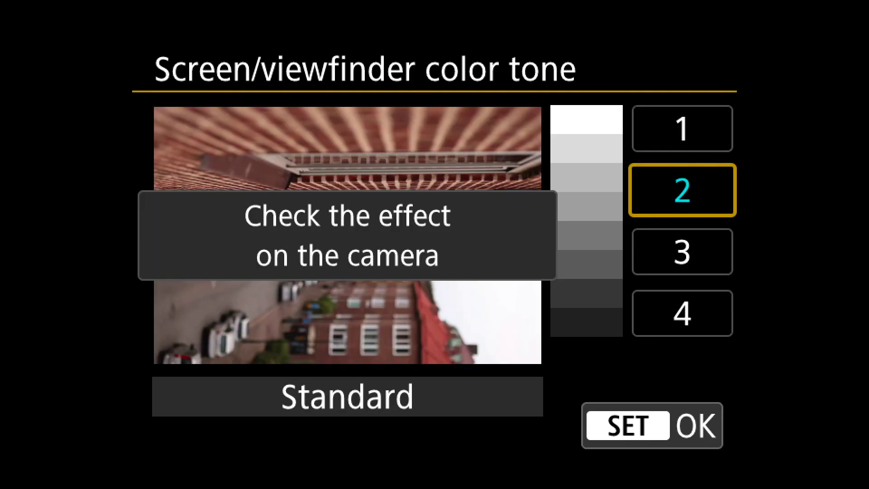
key(Return)
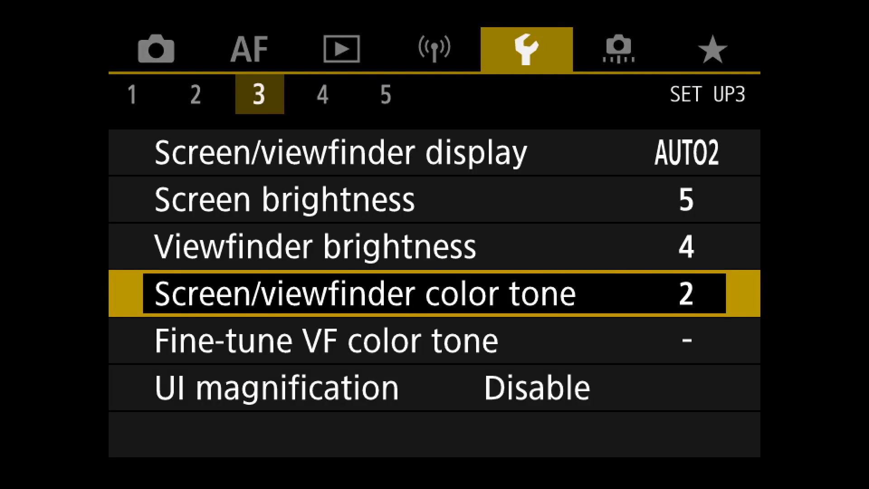
key(Down)
key(Down)
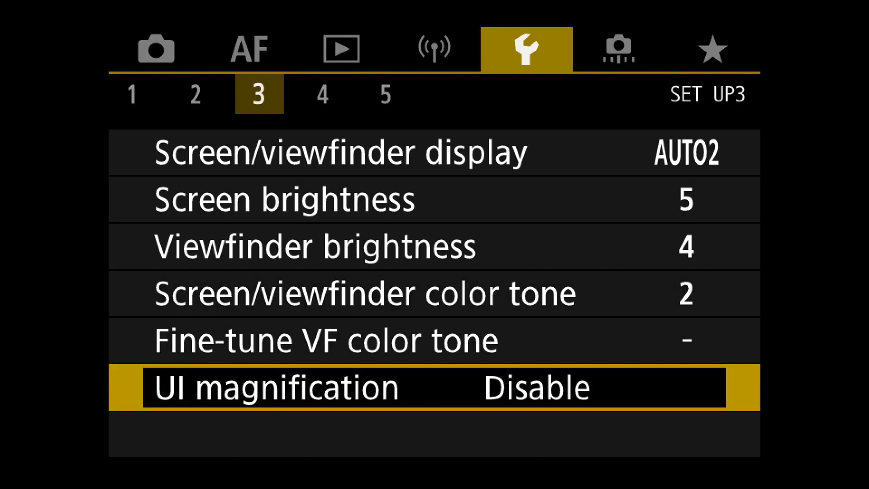
key(Right)
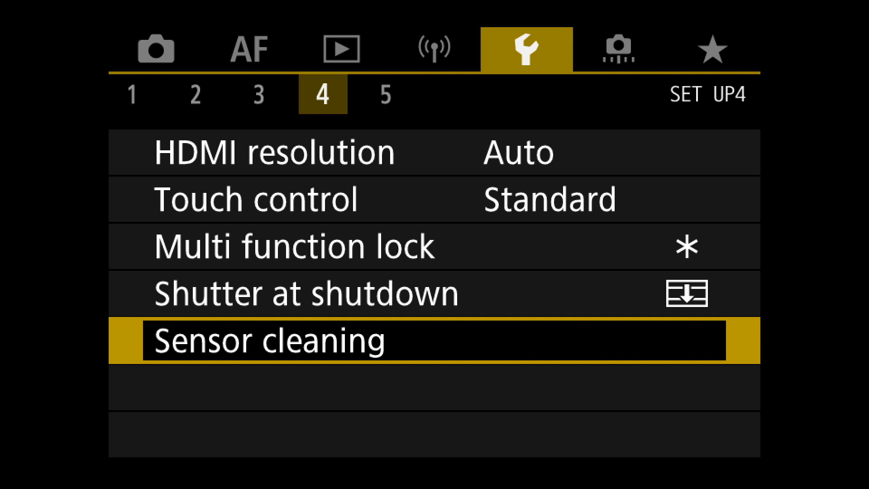
key(Return)
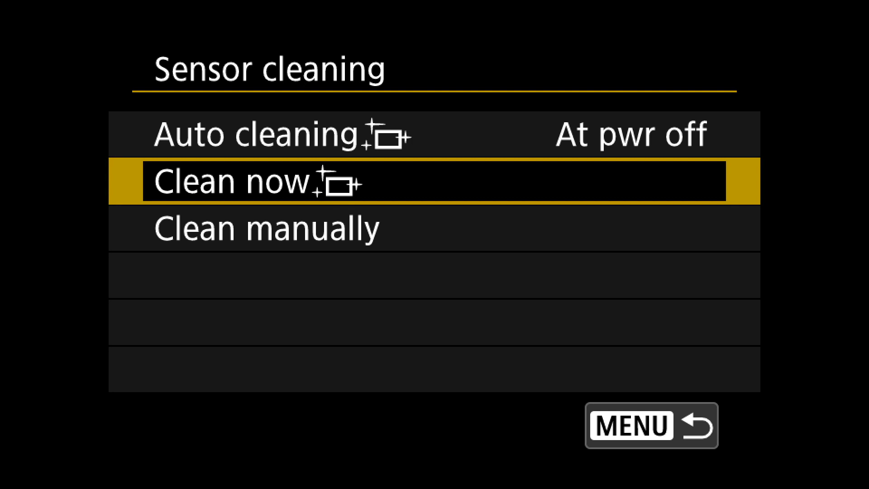
key(Up)
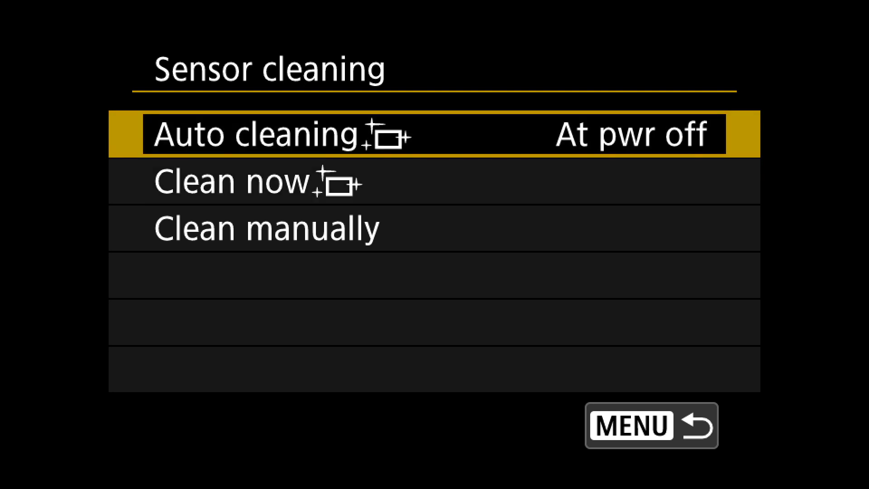
key(Return)
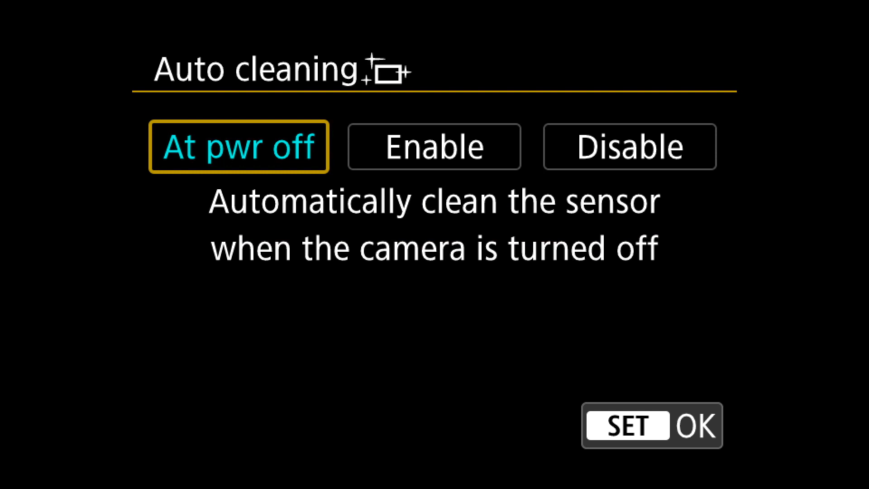
key(Right)
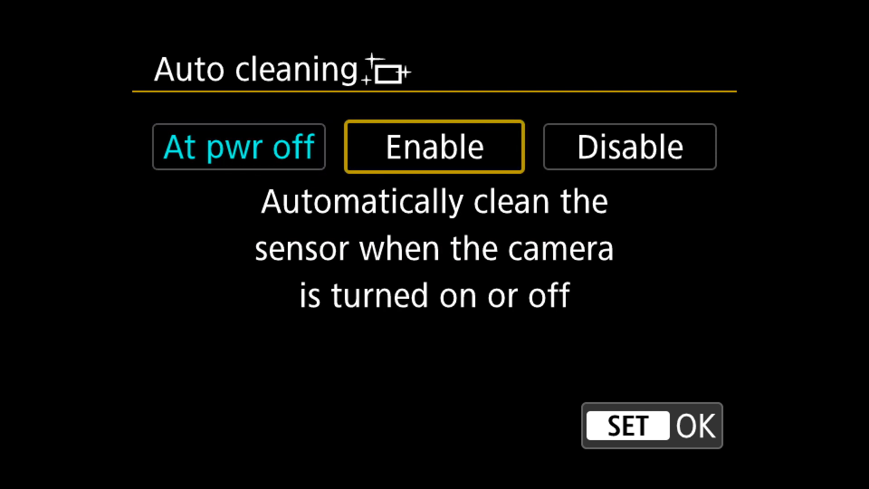
key(Left)
key(Return)
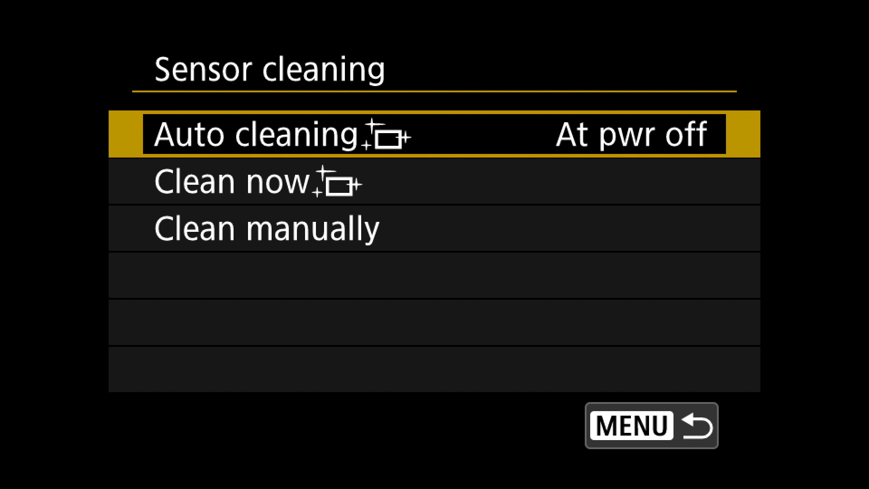
key(Escape)
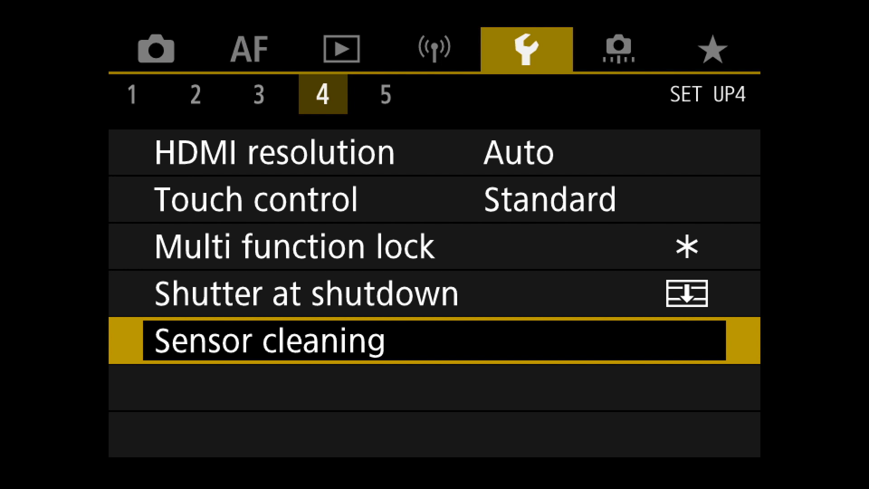